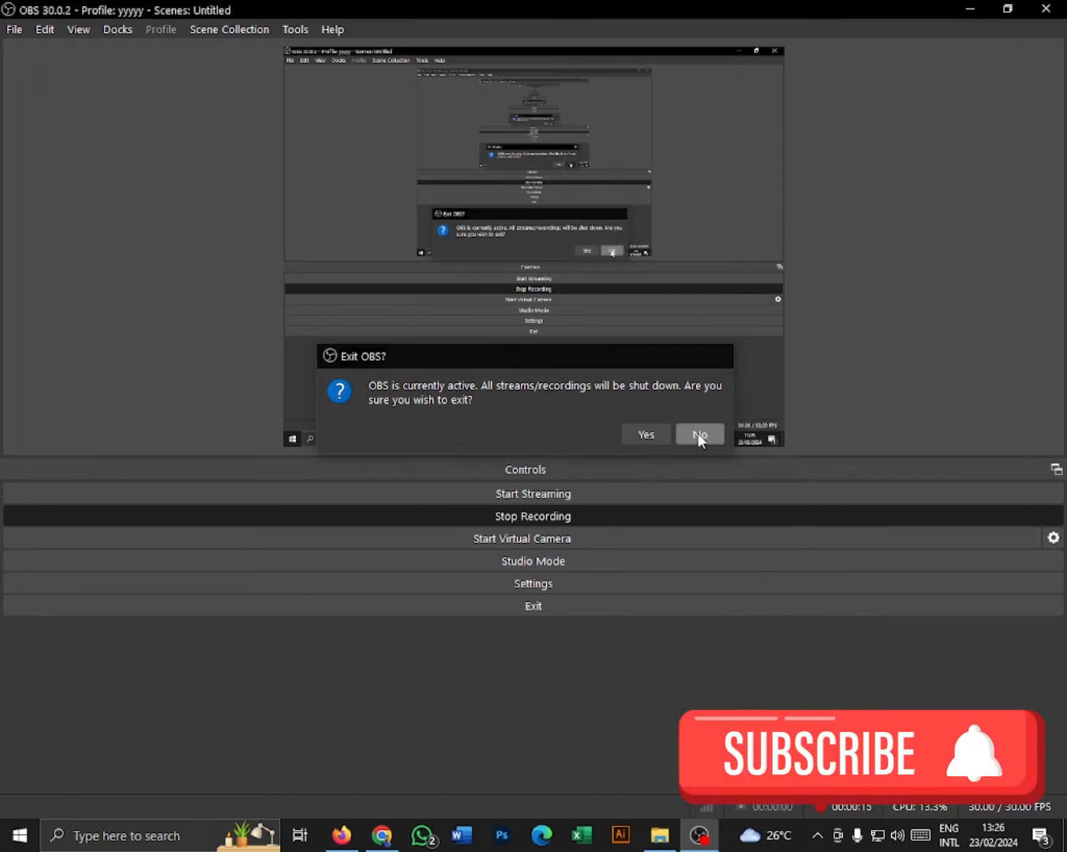
Decline to exit OBS and minimise its window.
left_click(699, 436)
left_click(964, 11)
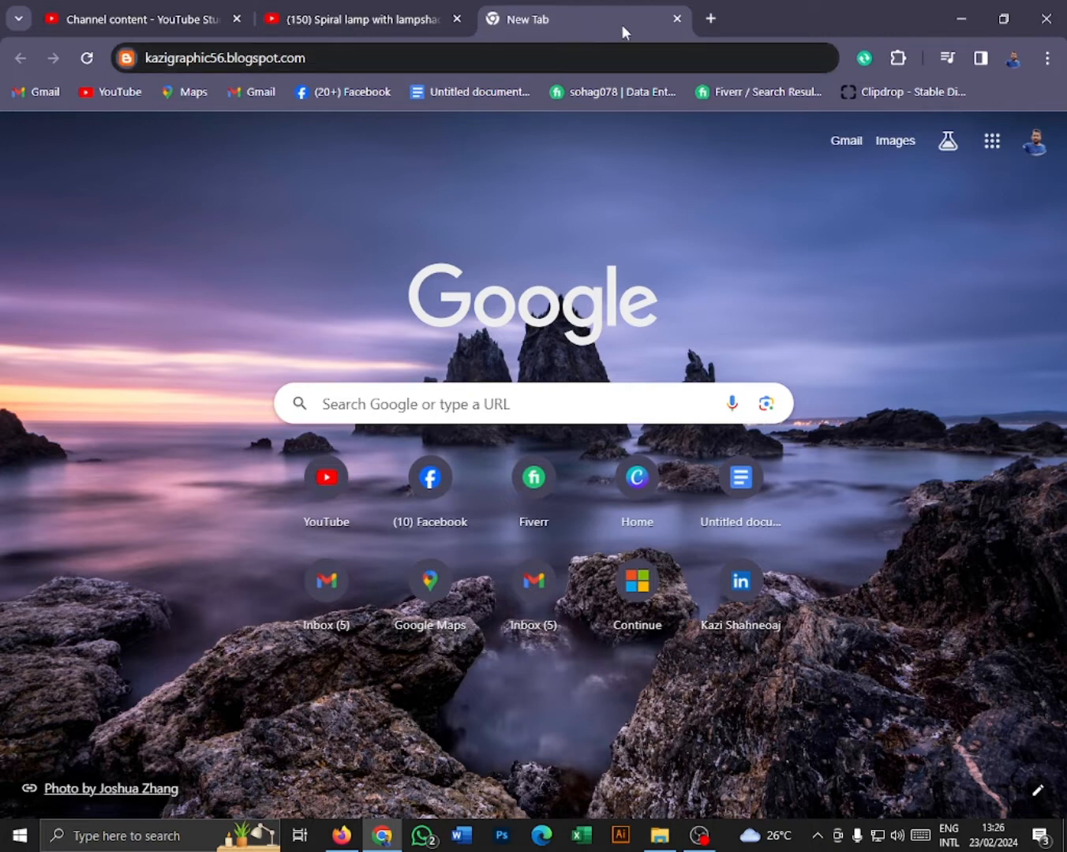
Search Google for "google translate" in a new Chrome tab.
left_click(394, 411)
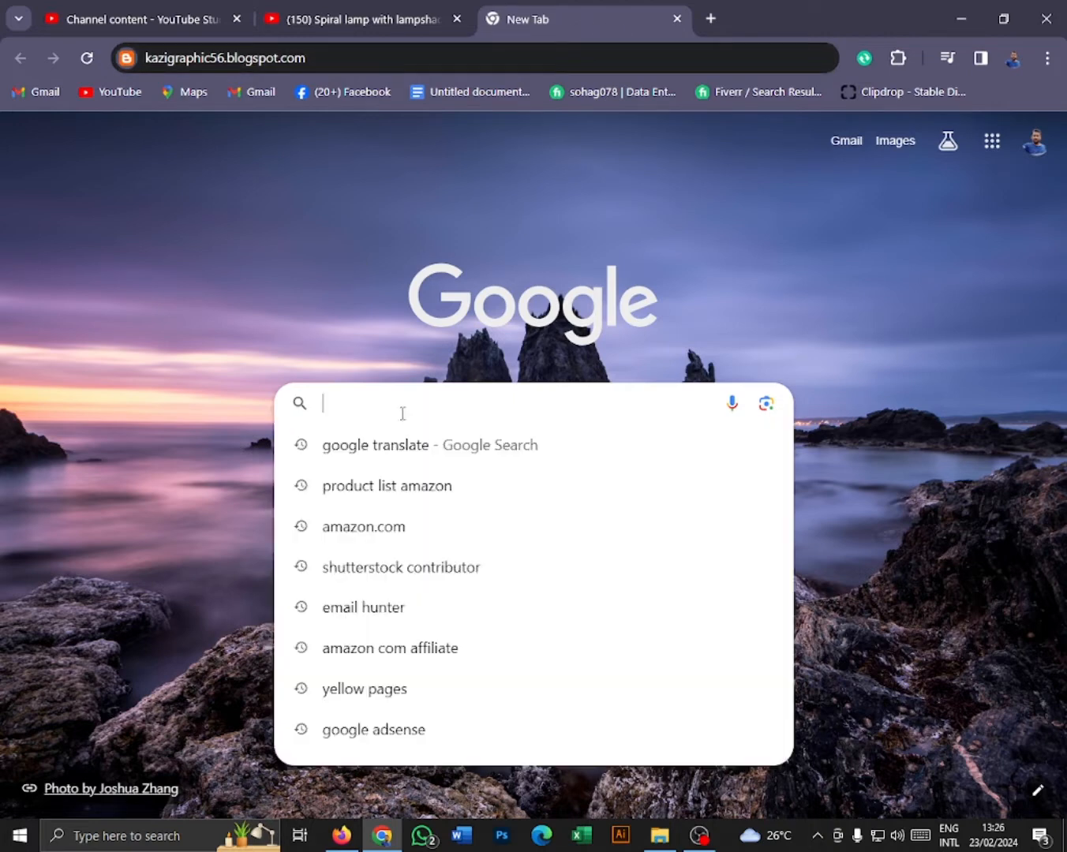
left_click(494, 224)
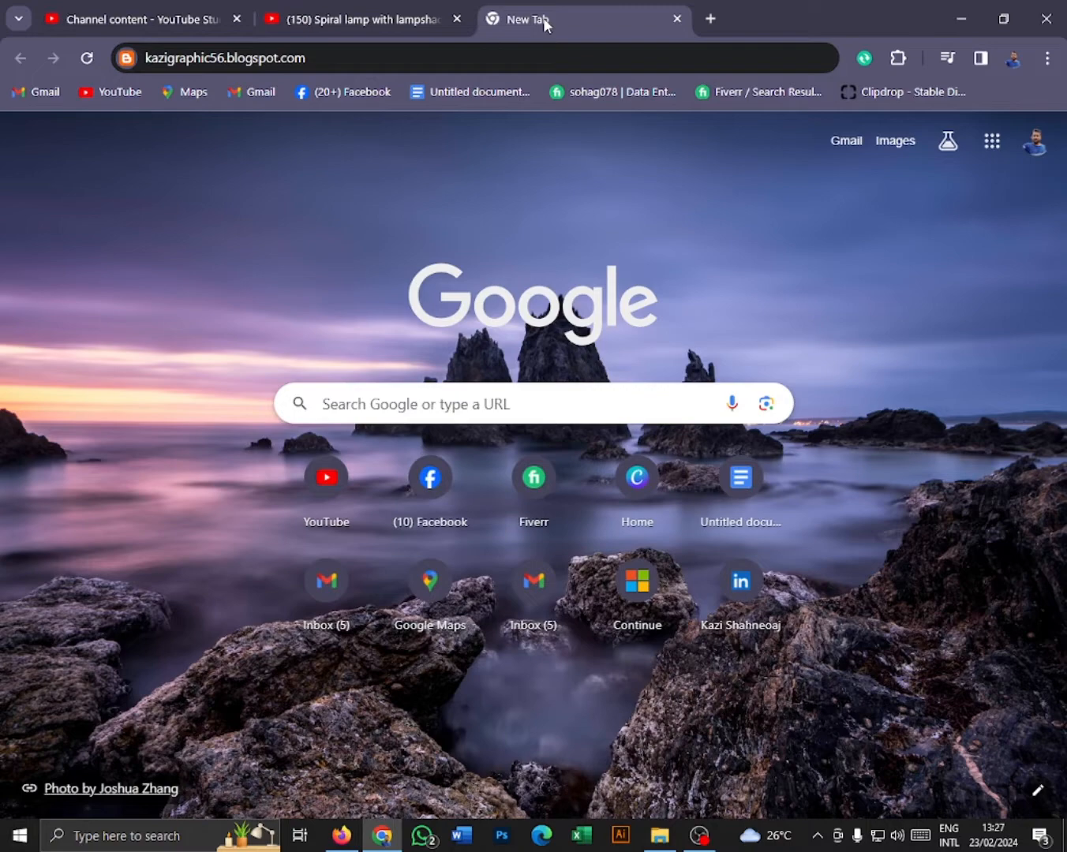
left_click(710, 18)
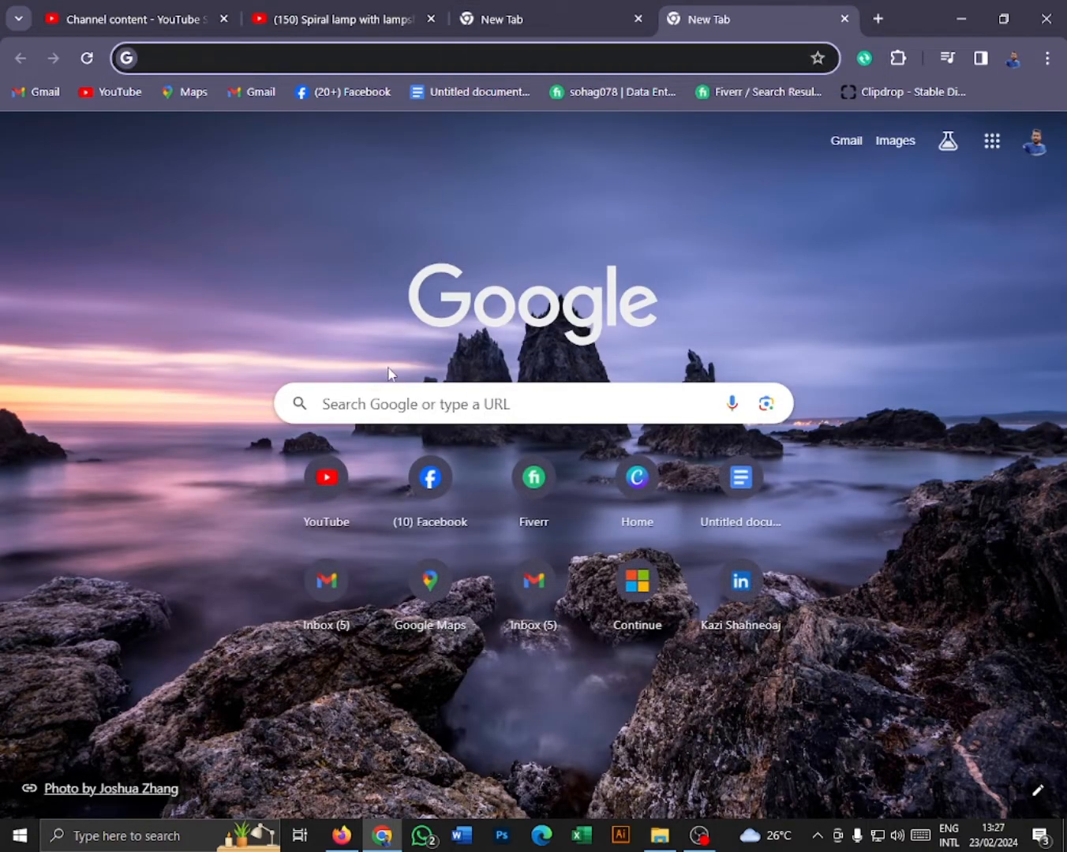
left_click(393, 403)
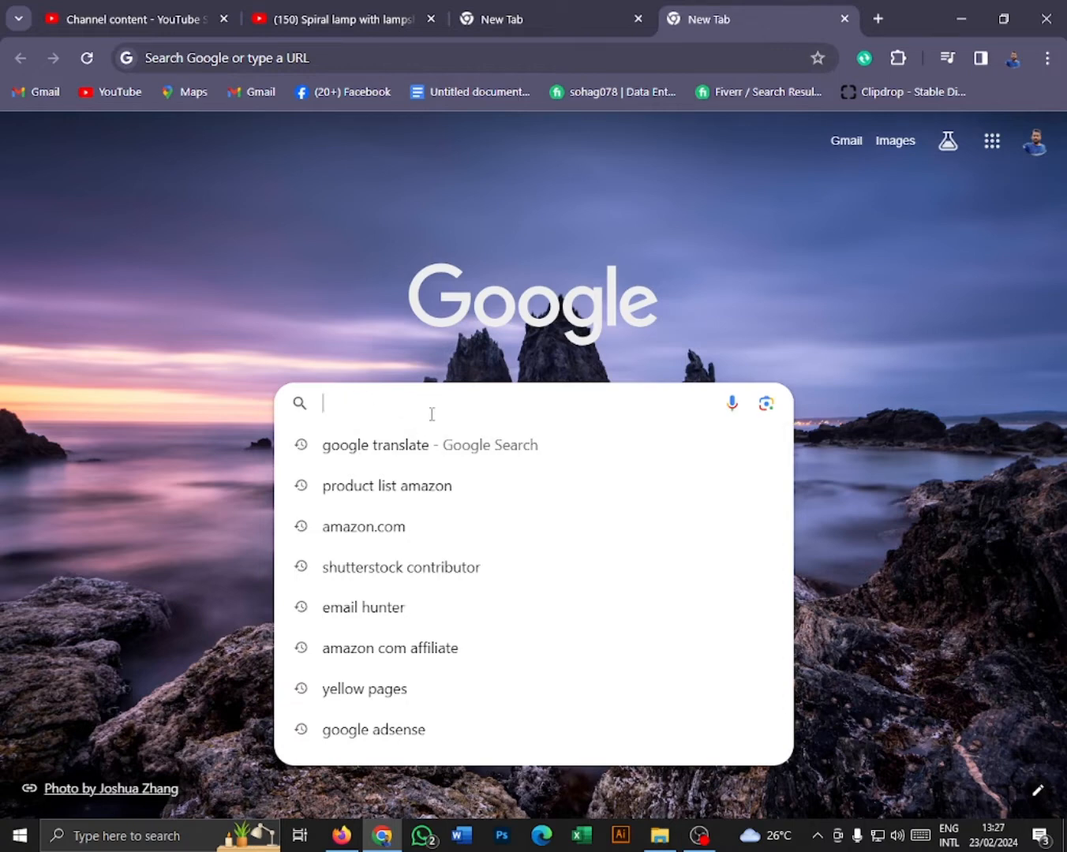
left_click(382, 453)
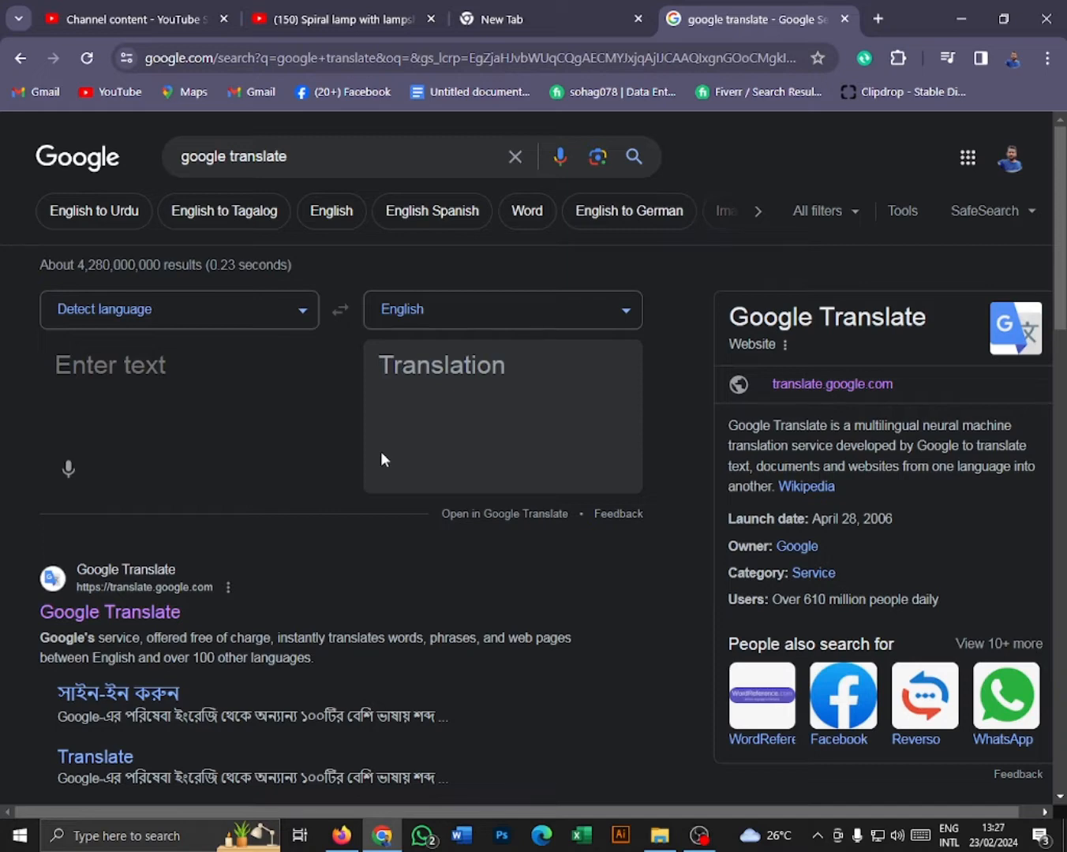
Set the translator's target language to Bangla.
left_click(112, 363)
left_click(545, 310)
scroll(103, 505, "down", 7)
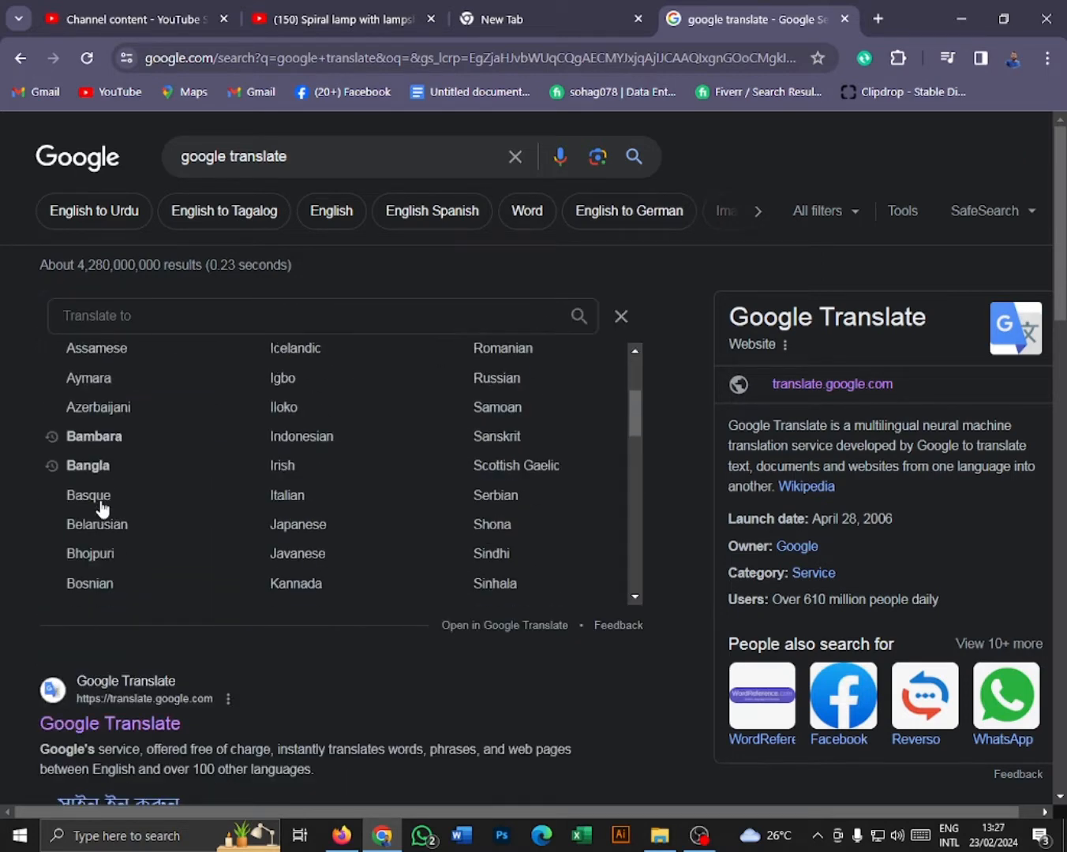
scroll(100, 510, "down", 3)
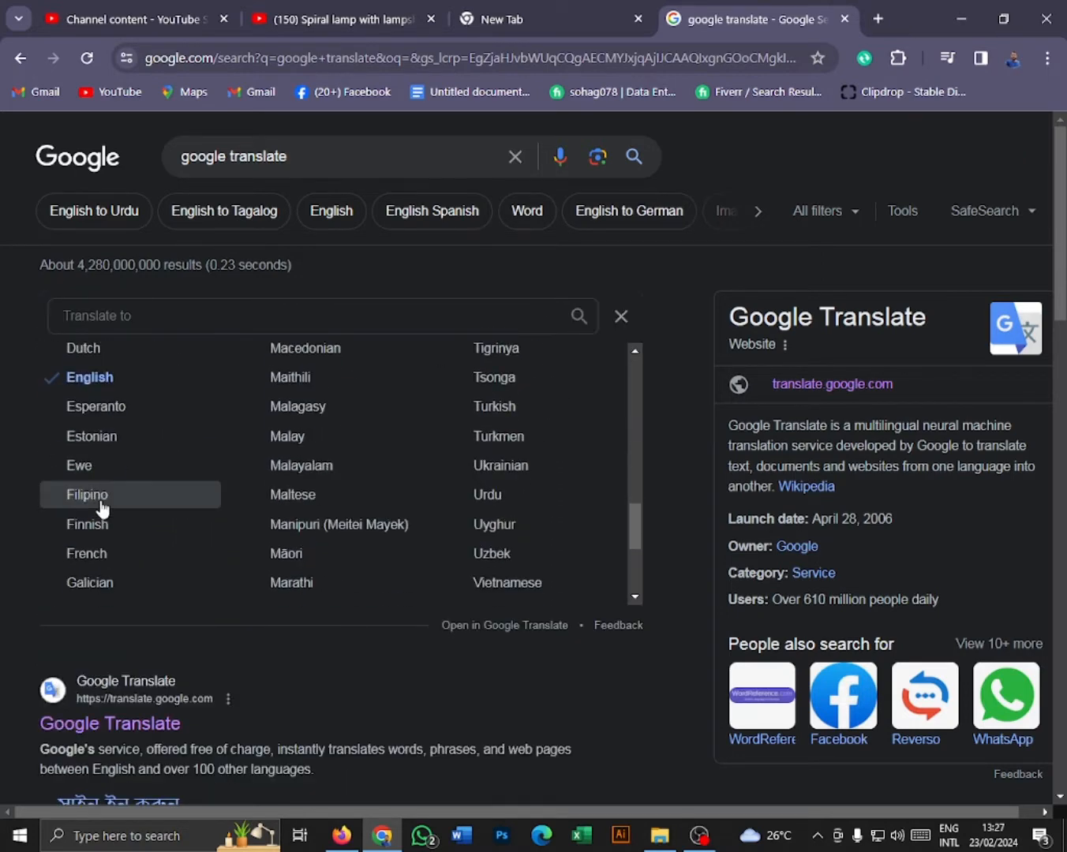
scroll(101, 509, "down", 3)
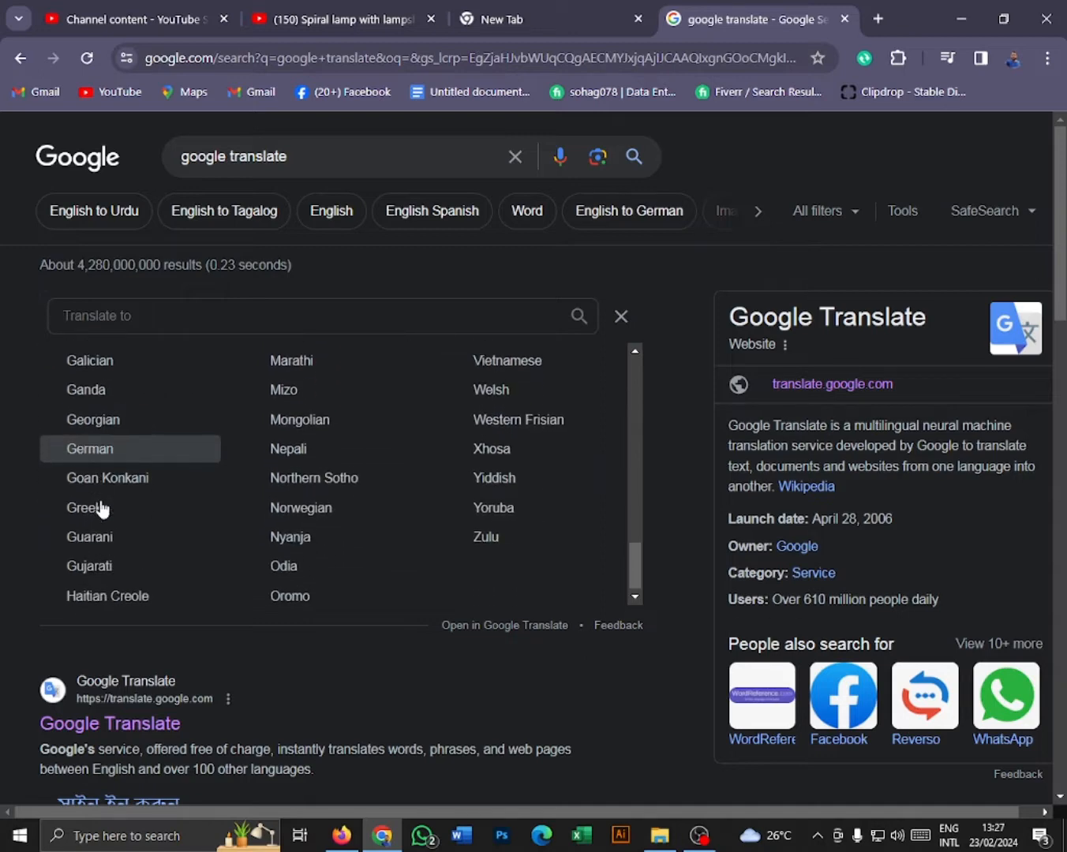
scroll(101, 509, "up", 12)
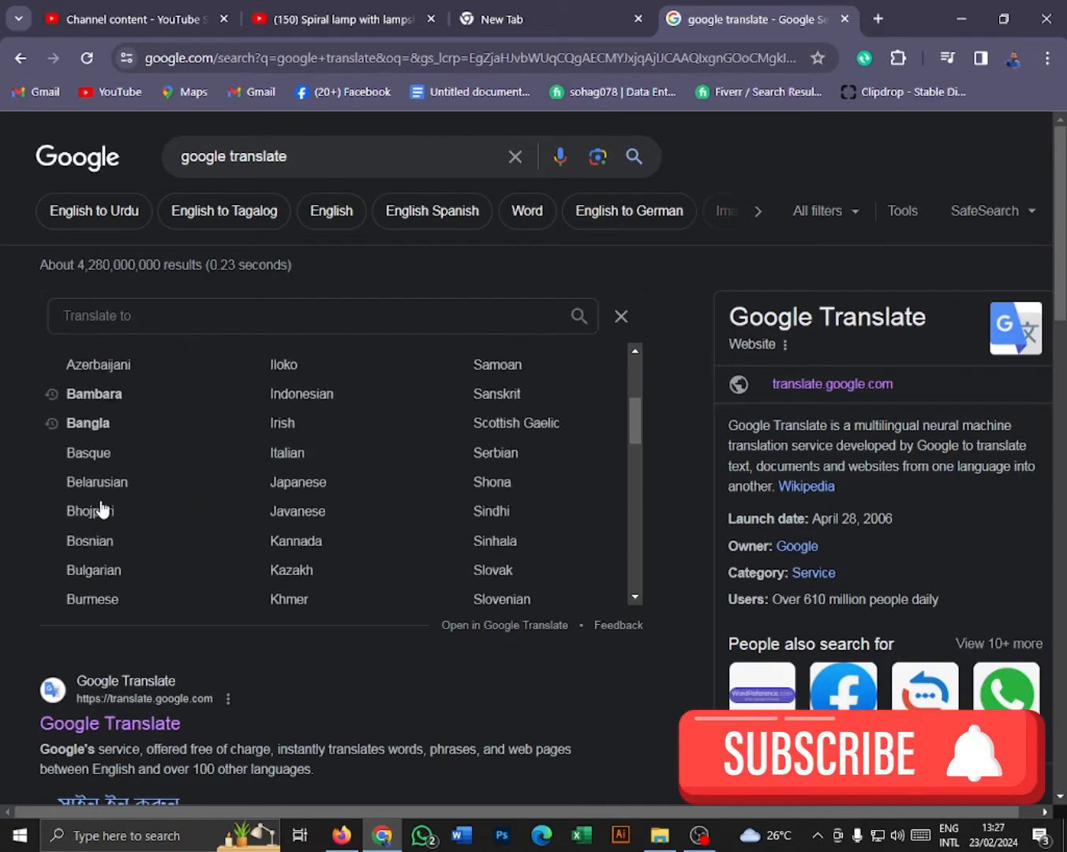
scroll(100, 507, "down", 2)
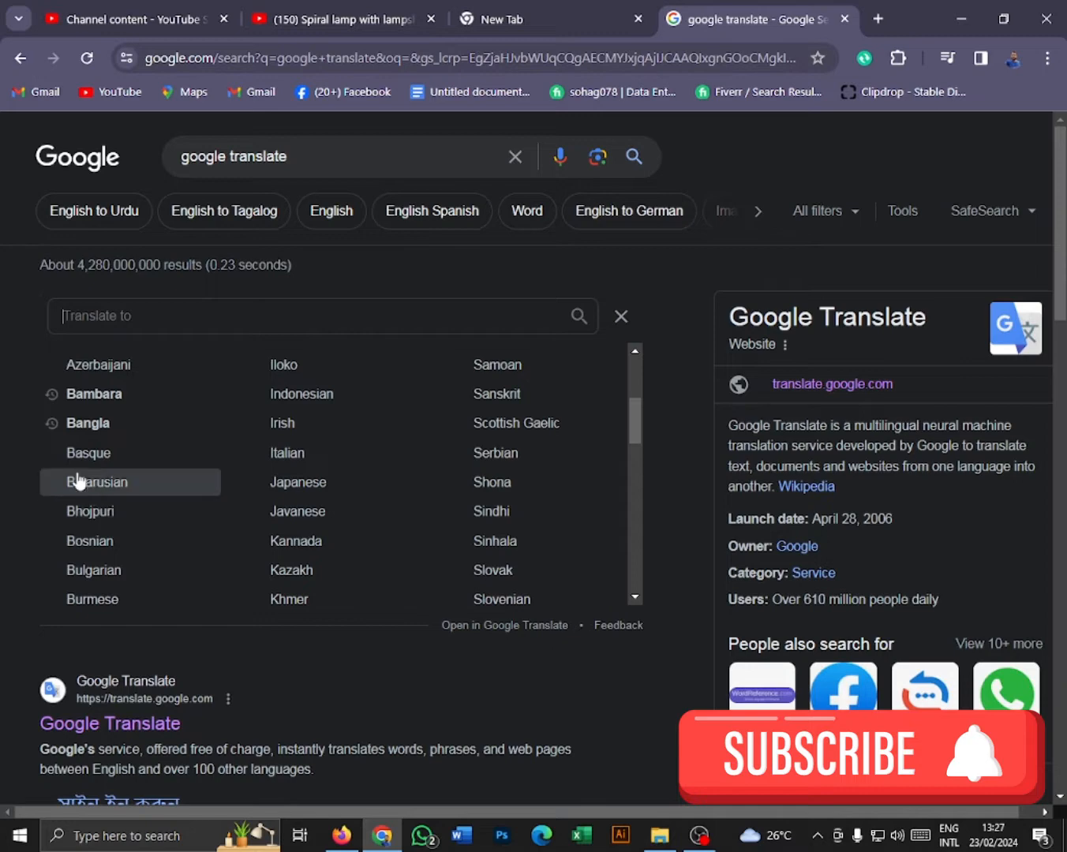
left_click(76, 430)
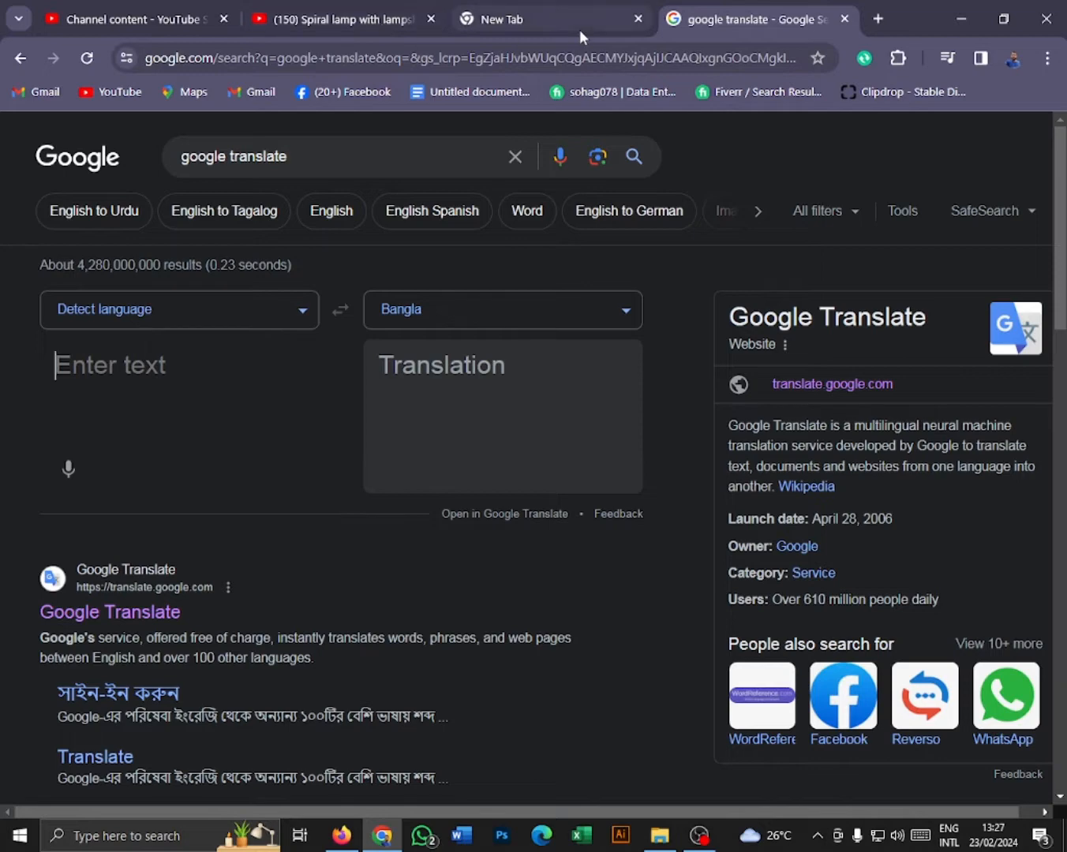
Copy the Fiverr B2B lead generation gig's description from "Have you already spent more money" through "100% valid Email.".
mouse_move(378, 840)
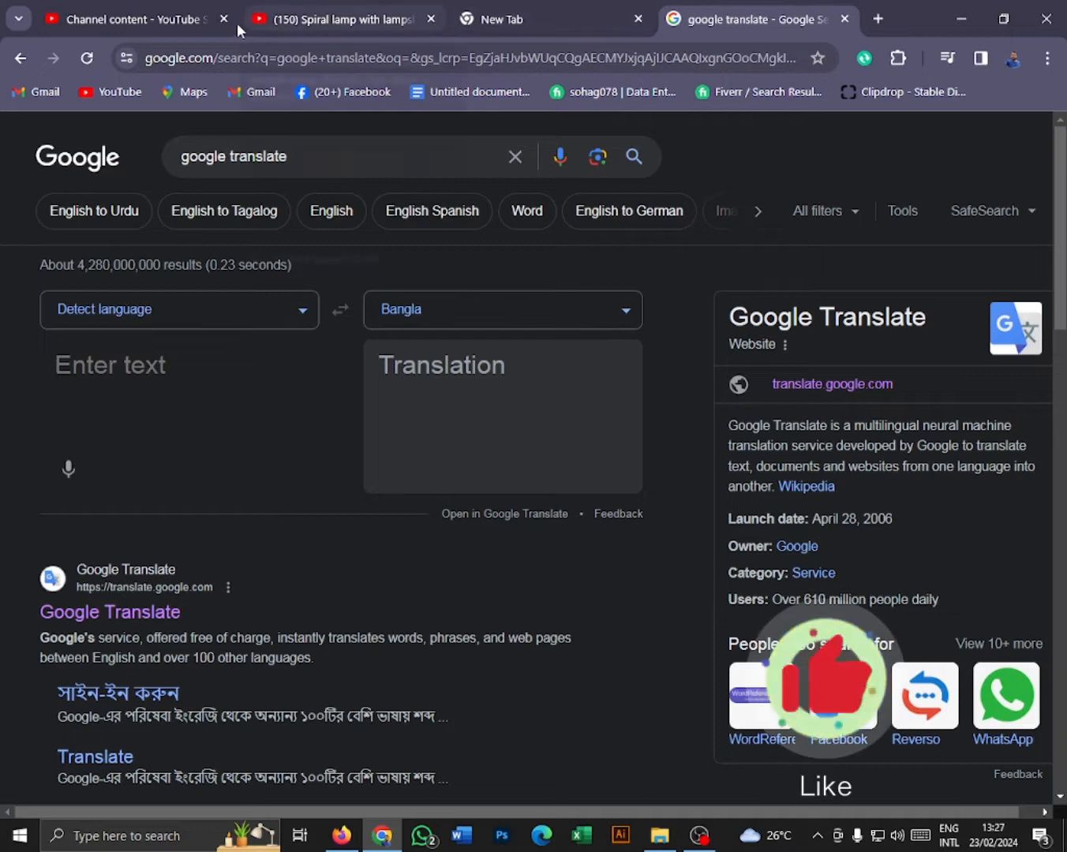
left_click(186, 22)
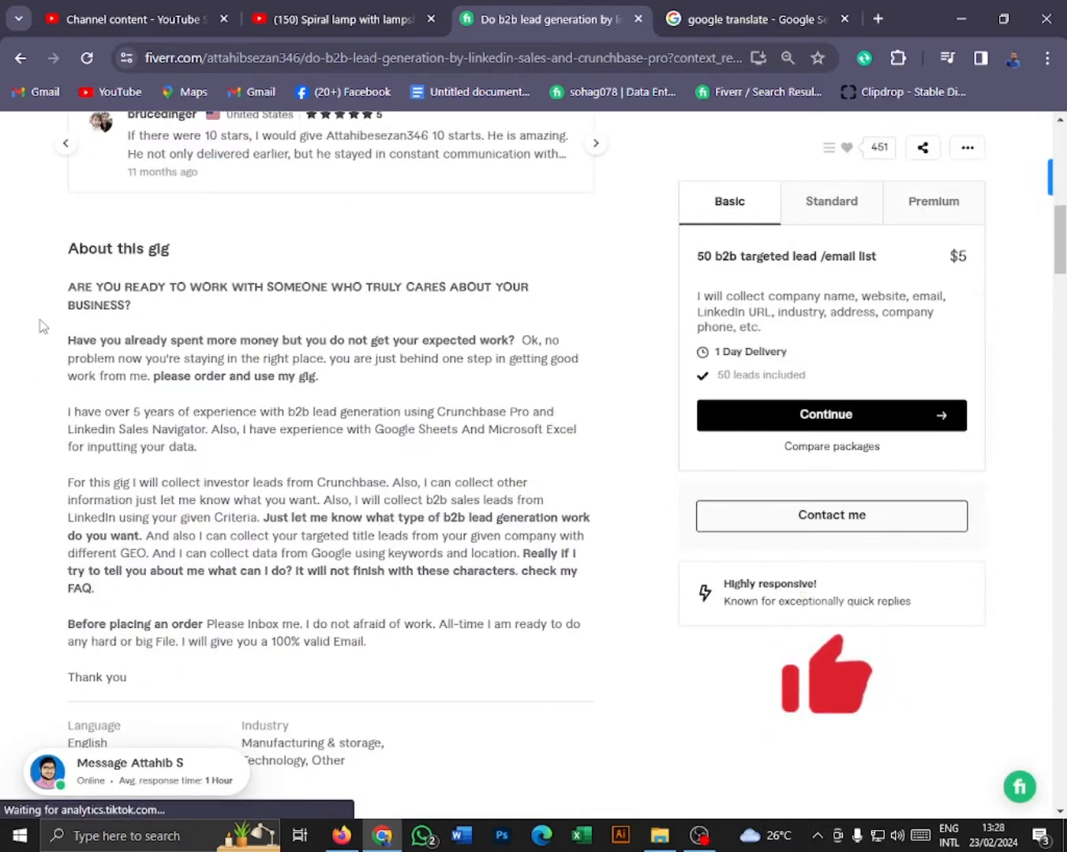
left_click_drag(38, 324, 580, 647)
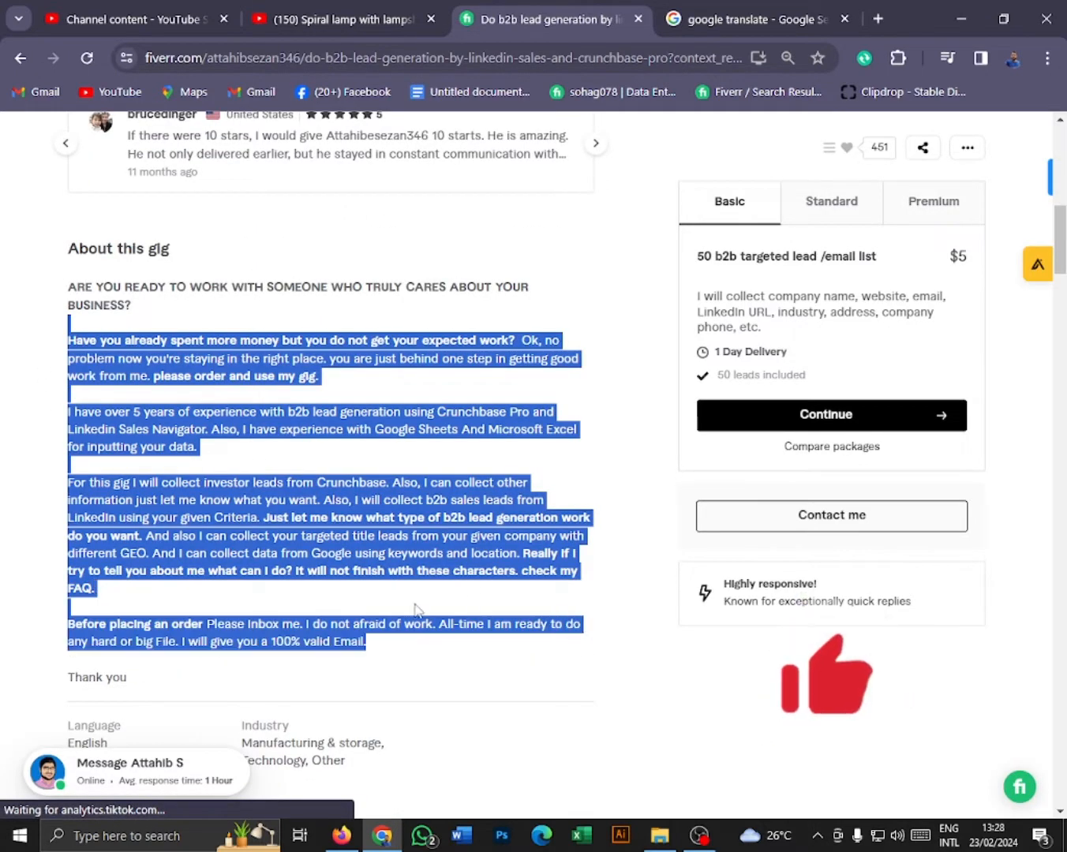
right_click(298, 524)
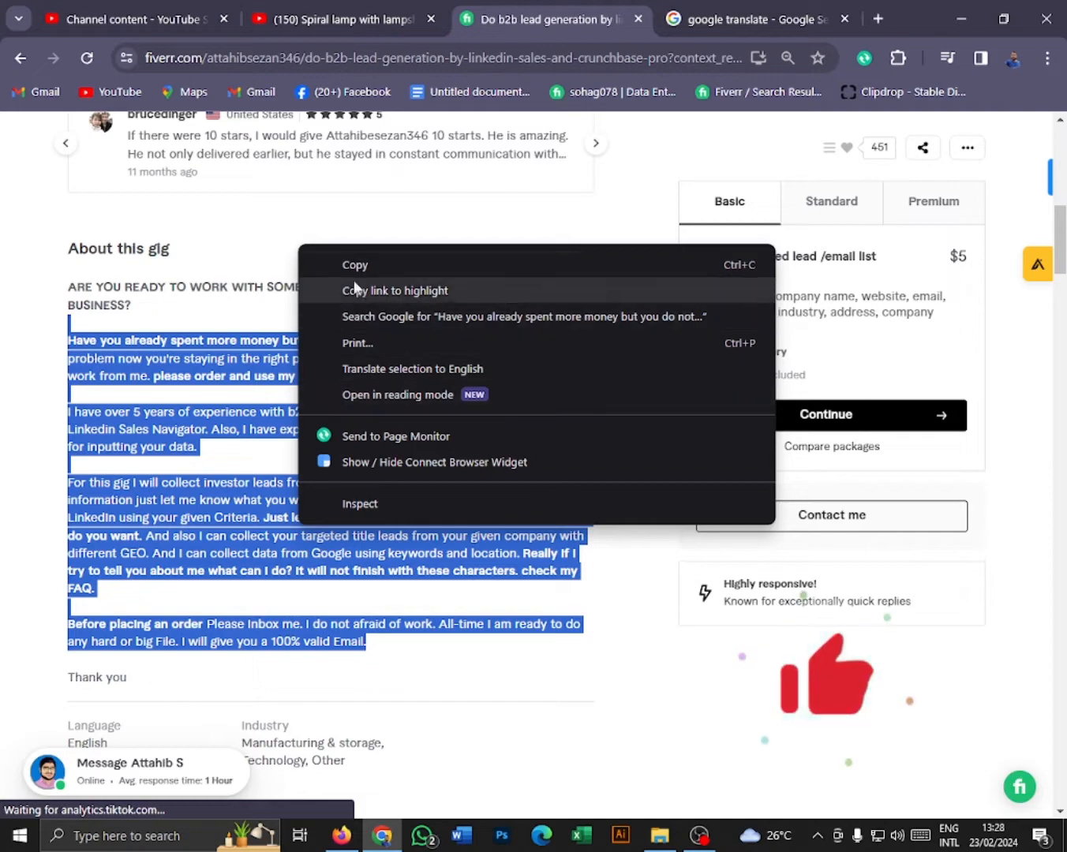
left_click(354, 267)
scroll(480, 624, "down", 4)
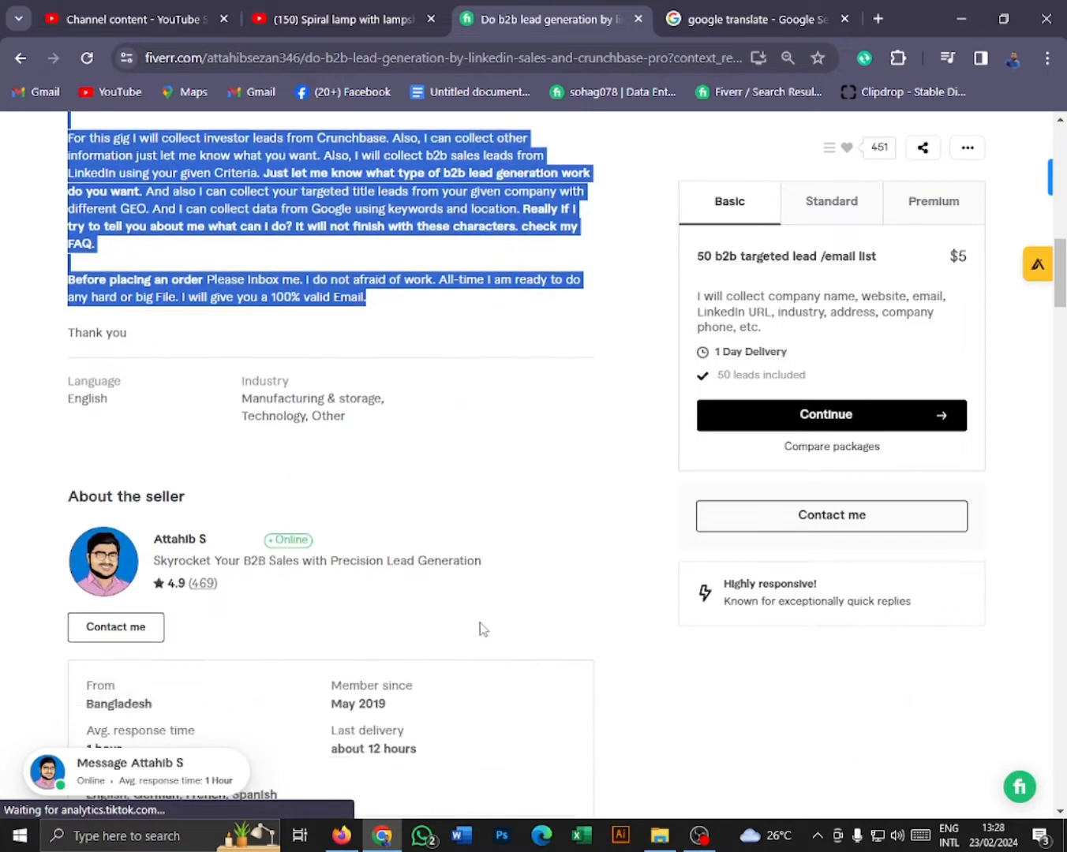
scroll(483, 629, "down", 3)
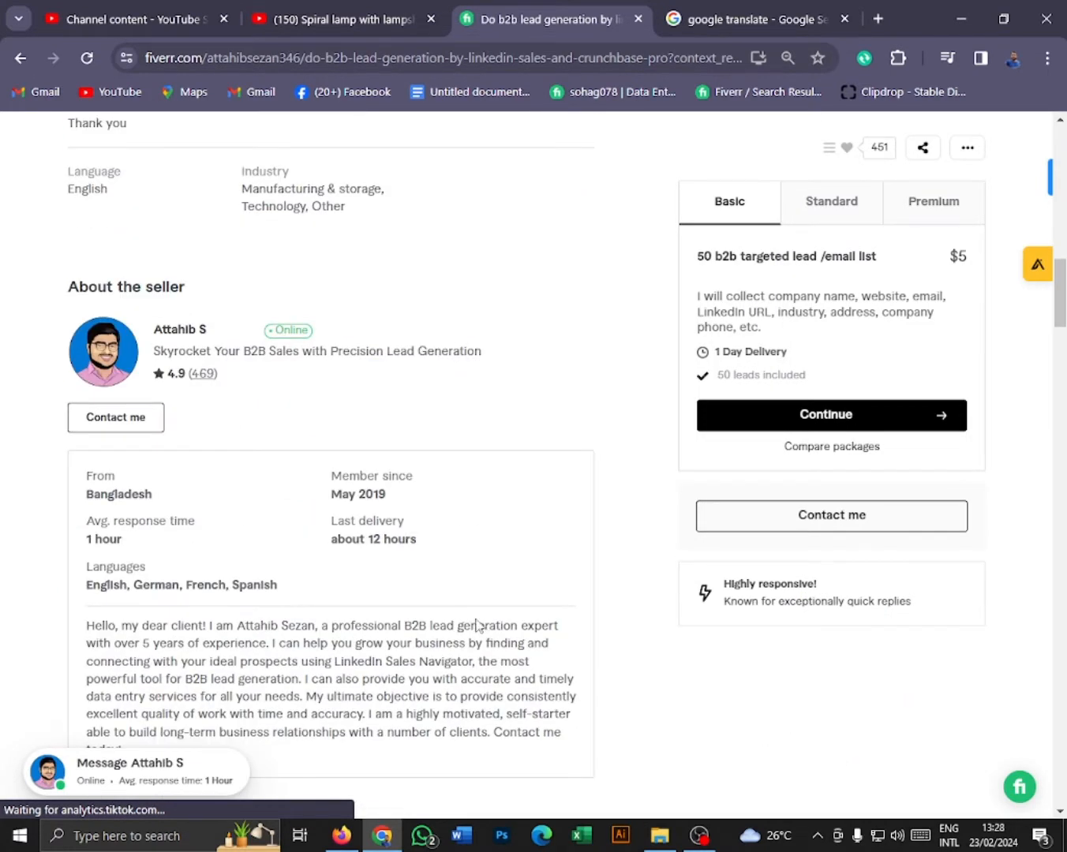
scroll(113, 567, "up", 1)
scroll(113, 567, "up", 2)
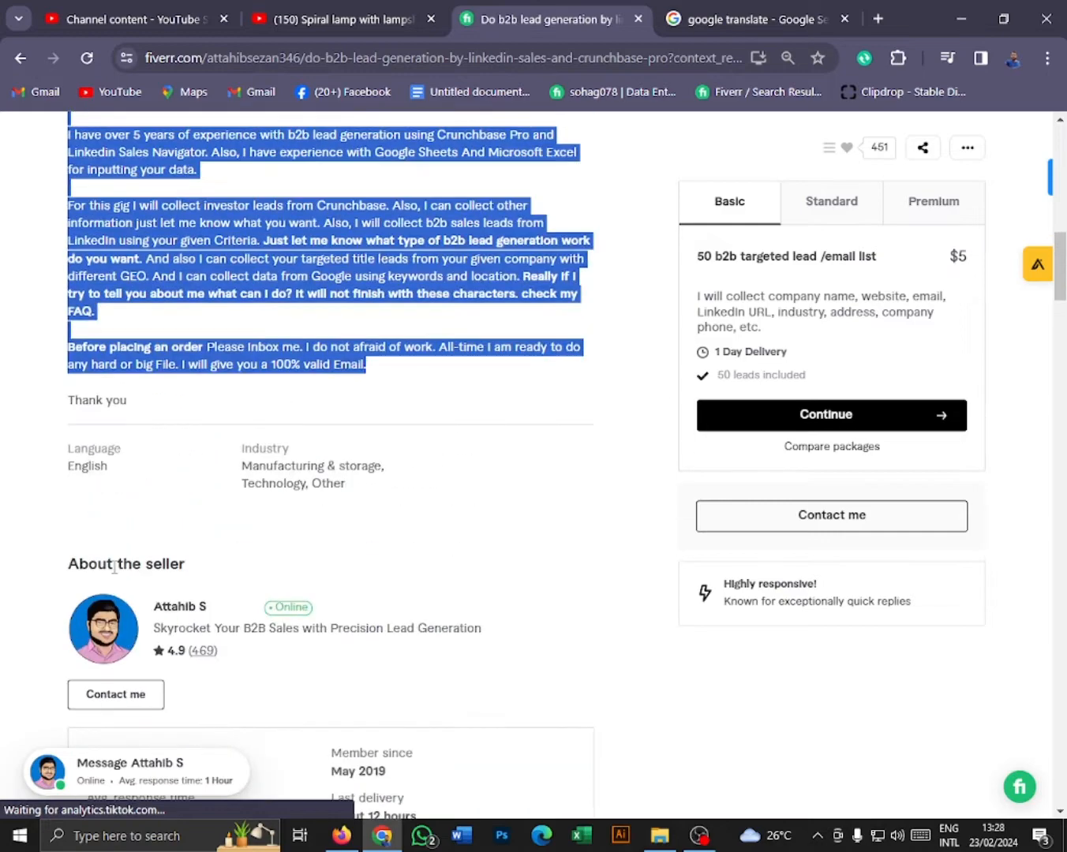
scroll(113, 567, "up", 12)
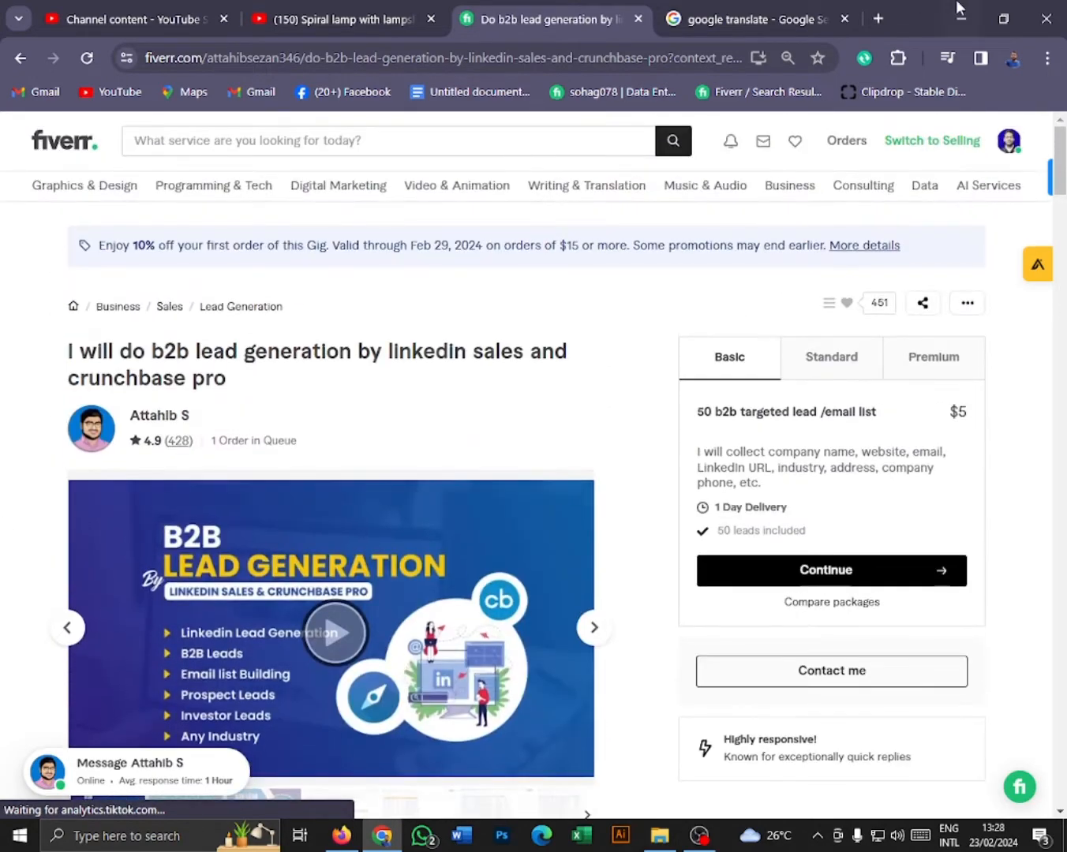
Paste the copied gig description into the Google translator as source text and review its Bangla translation.
left_click(757, 21)
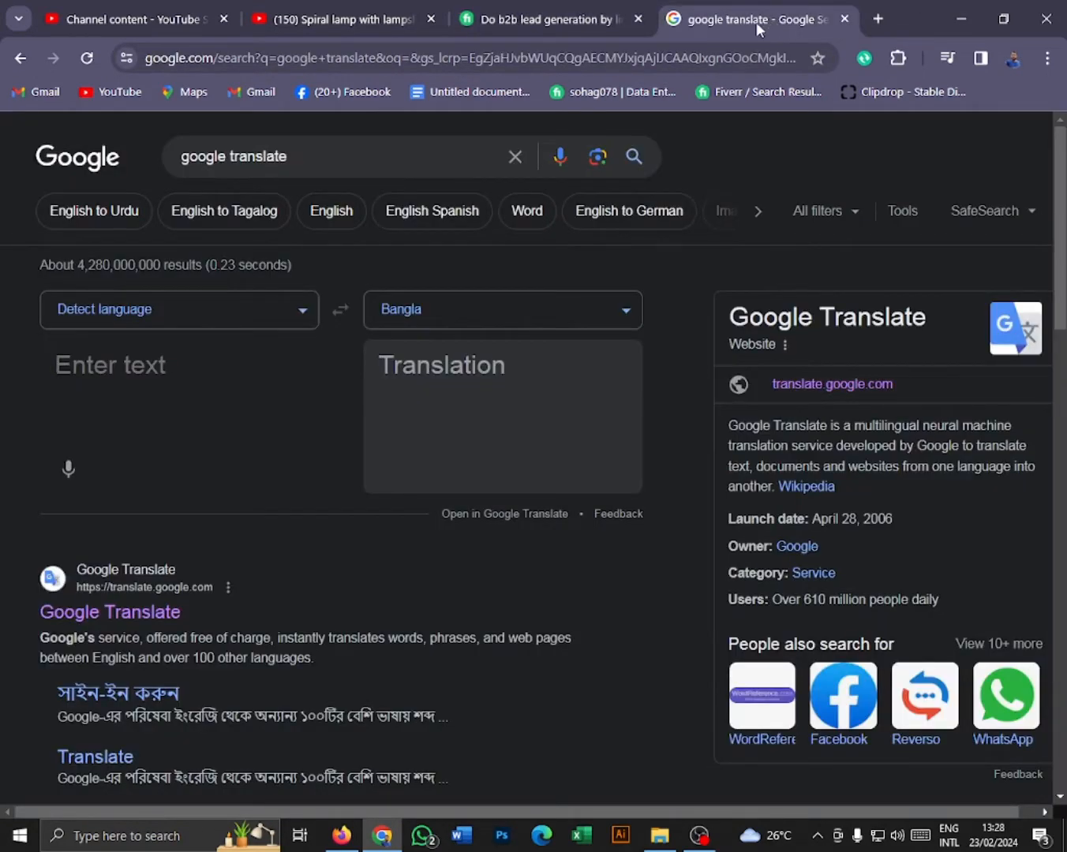
right_click(81, 368)
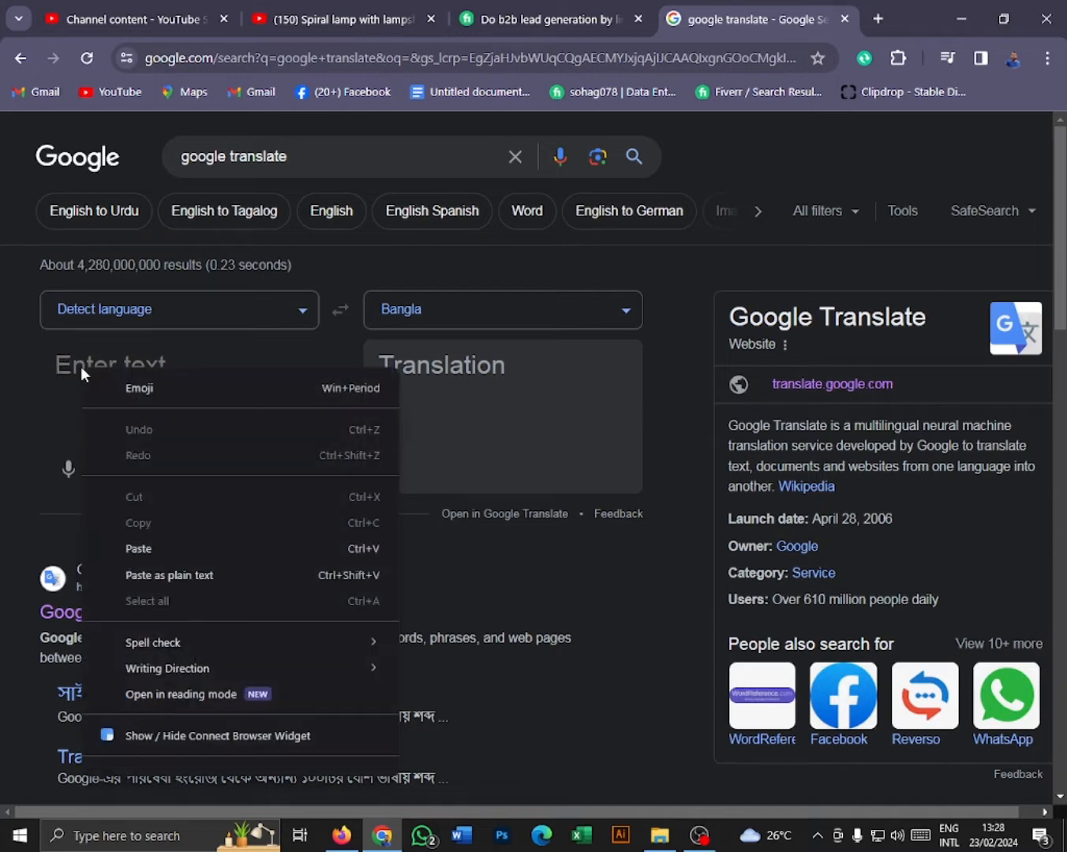
left_click(67, 368)
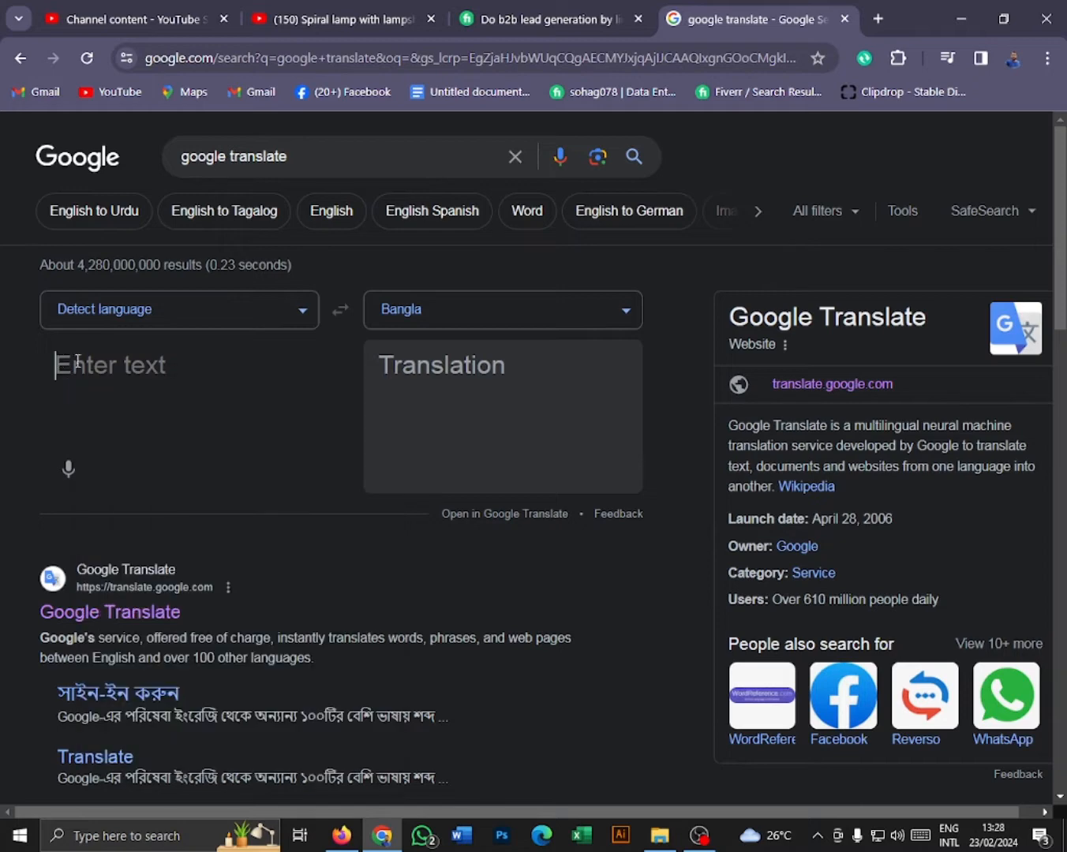
right_click(68, 363)
left_click(137, 542)
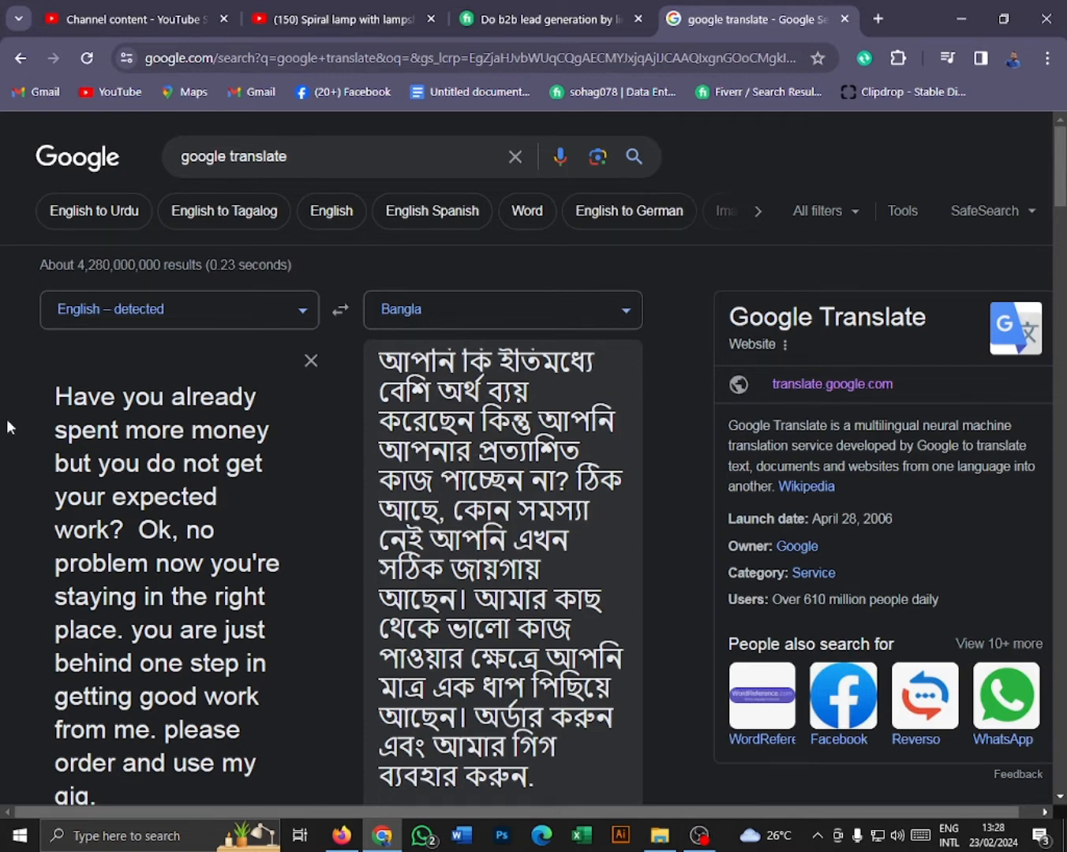
scroll(490, 493, "down", 2)
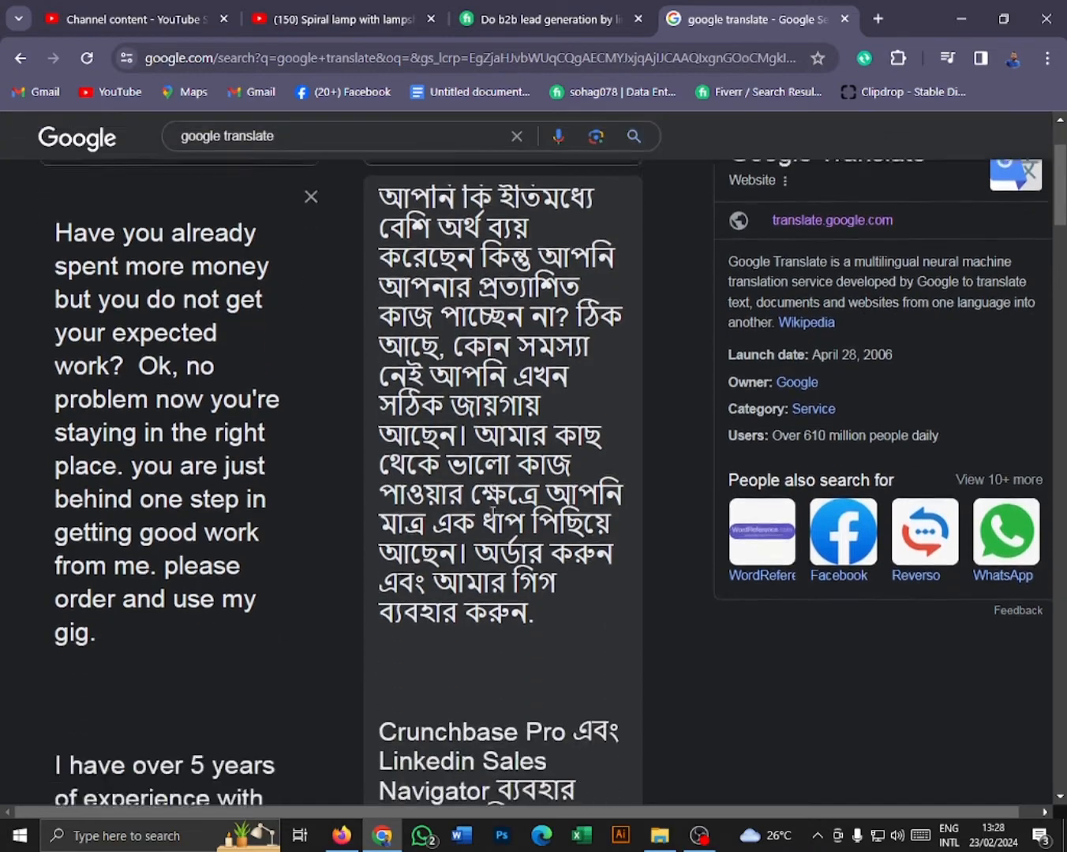
scroll(490, 494, "up", 1)
scroll(534, 457, "down", 7)
scroll(534, 457, "up", 2)
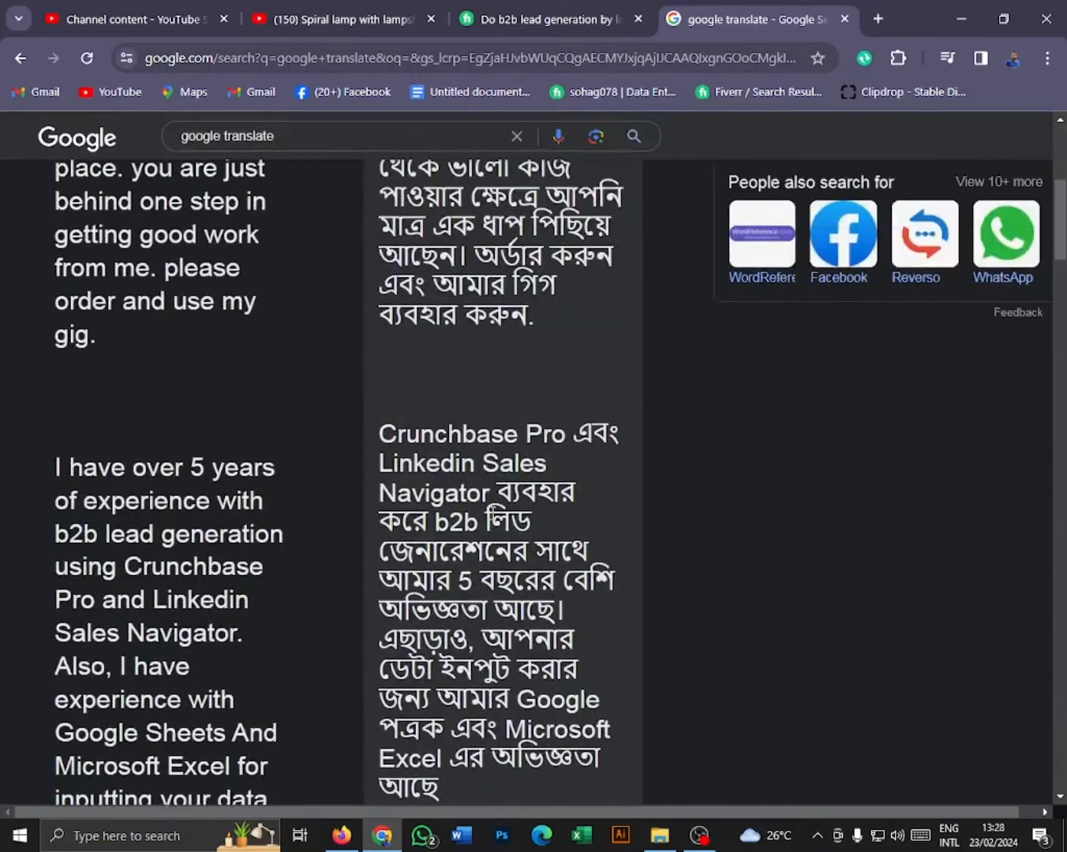
scroll(375, 464, "up", 6)
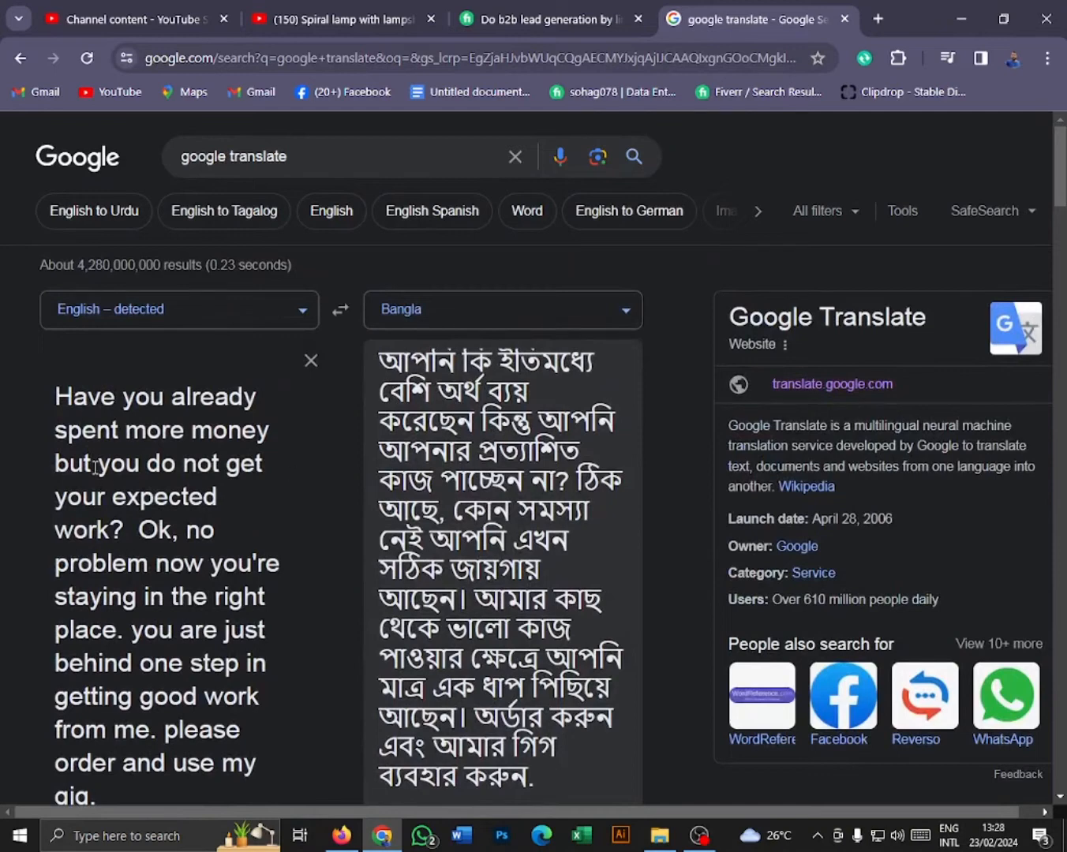
Change the target language to Arabic and review the translated gig description.
left_click(629, 314)
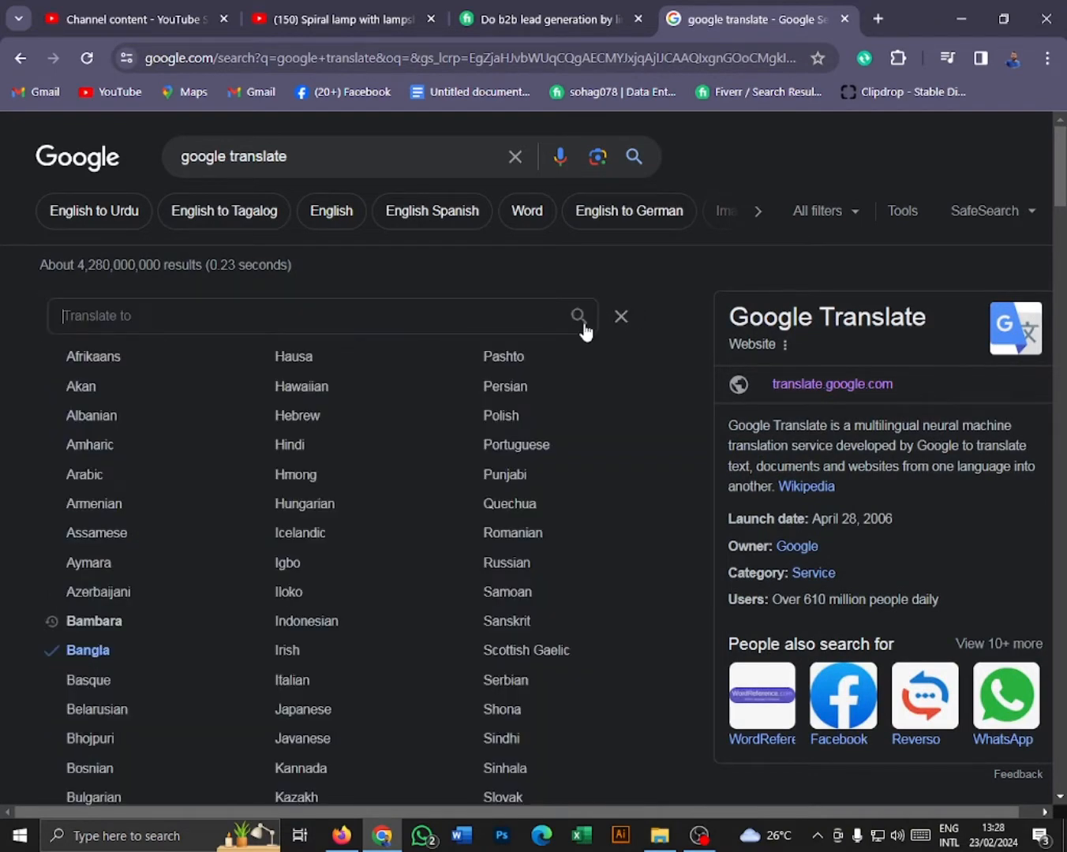
left_click(91, 478)
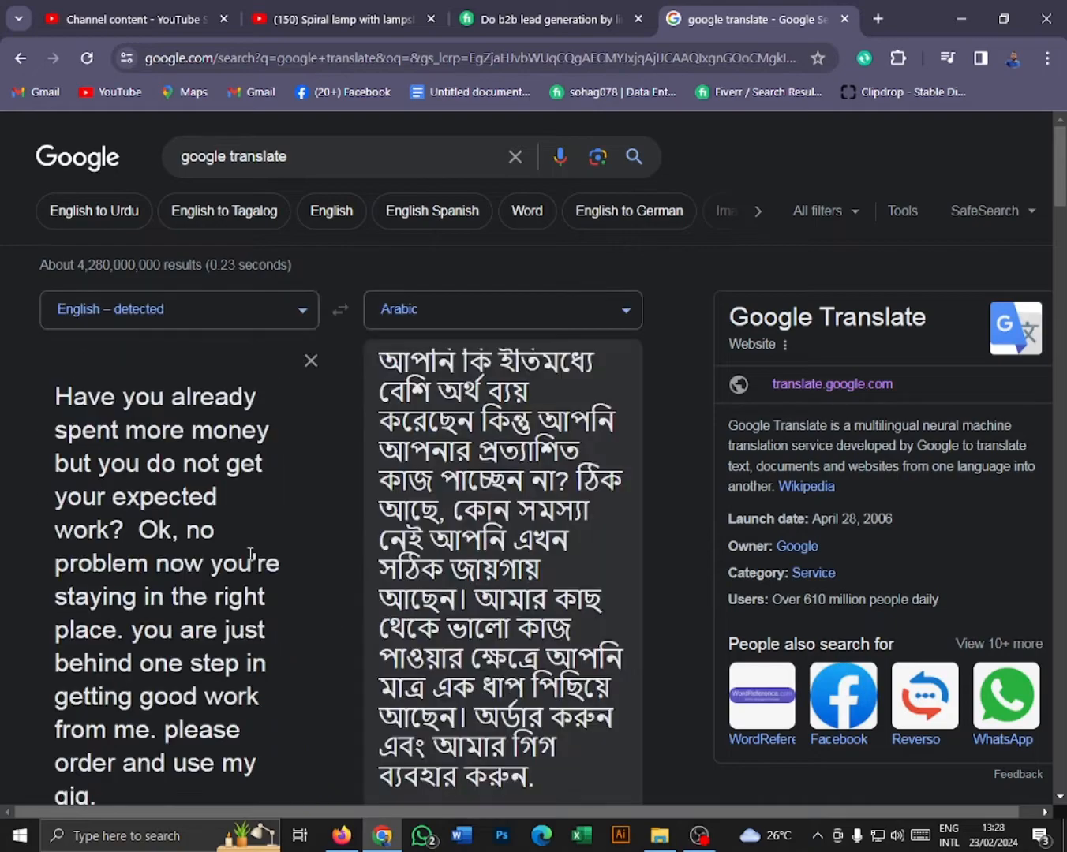
scroll(468, 534, "down", 2)
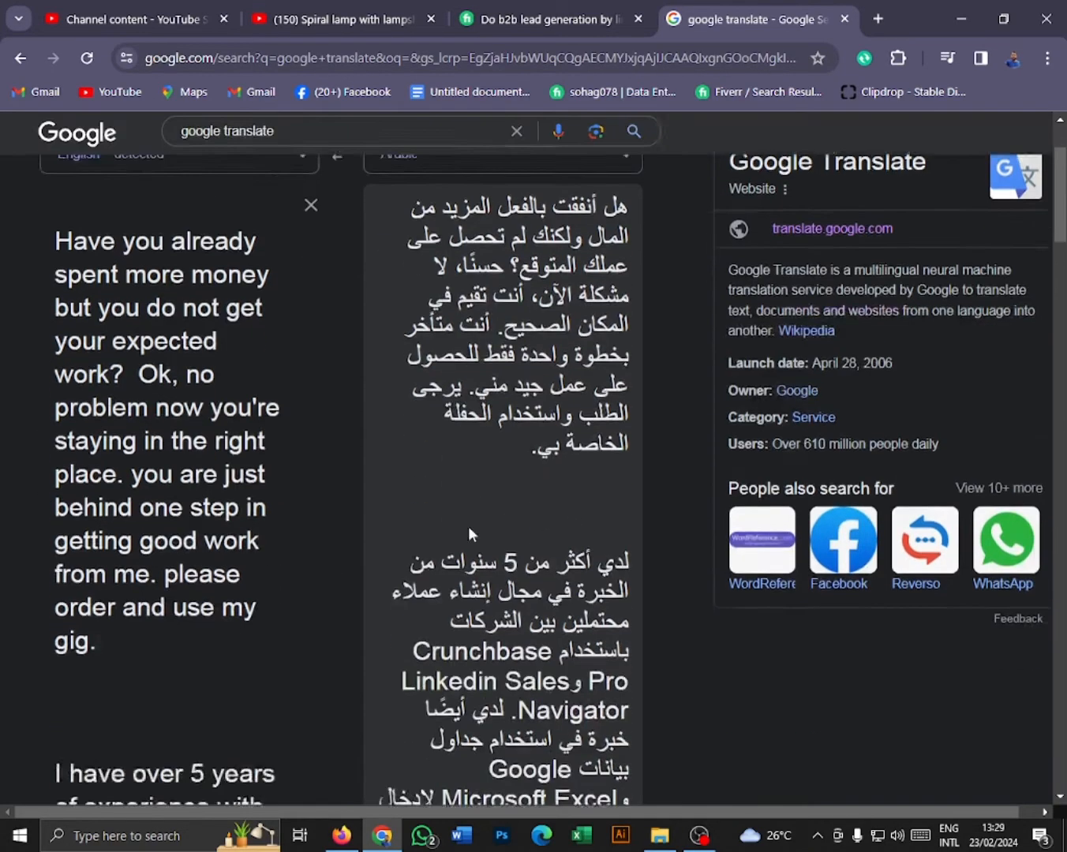
scroll(468, 526, "down", 10)
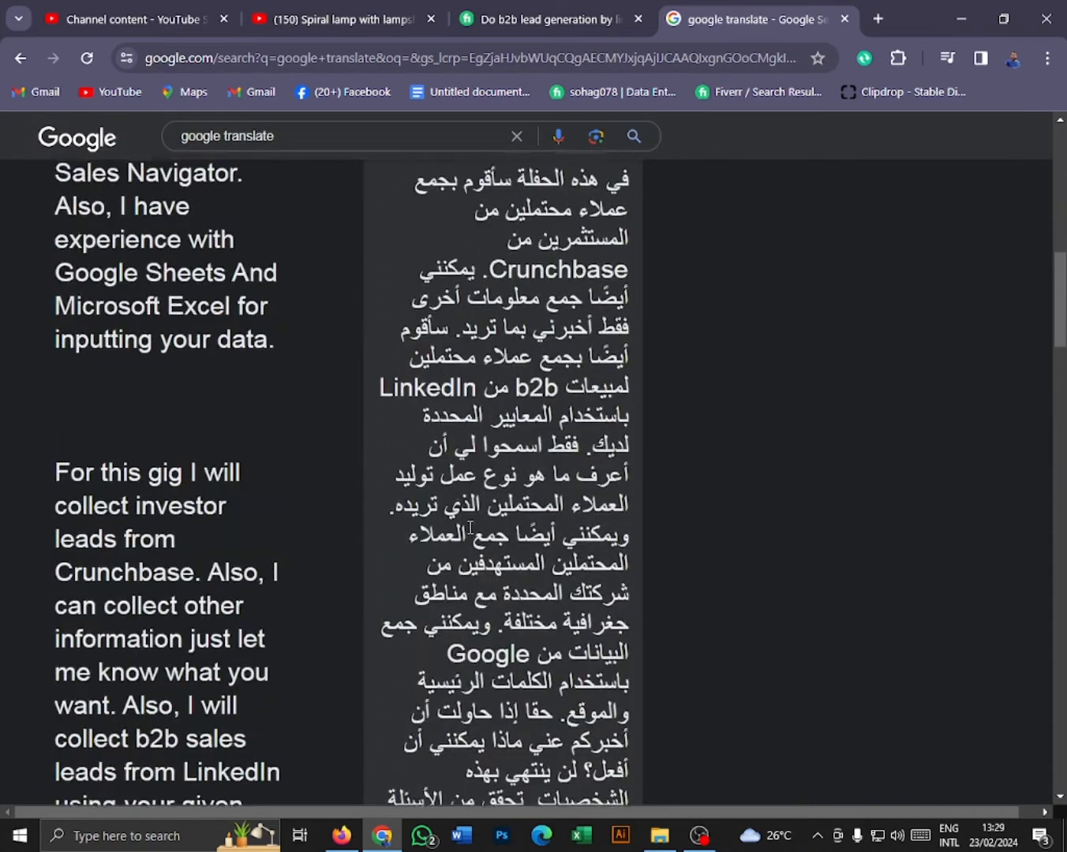
scroll(468, 526, "up", 12)
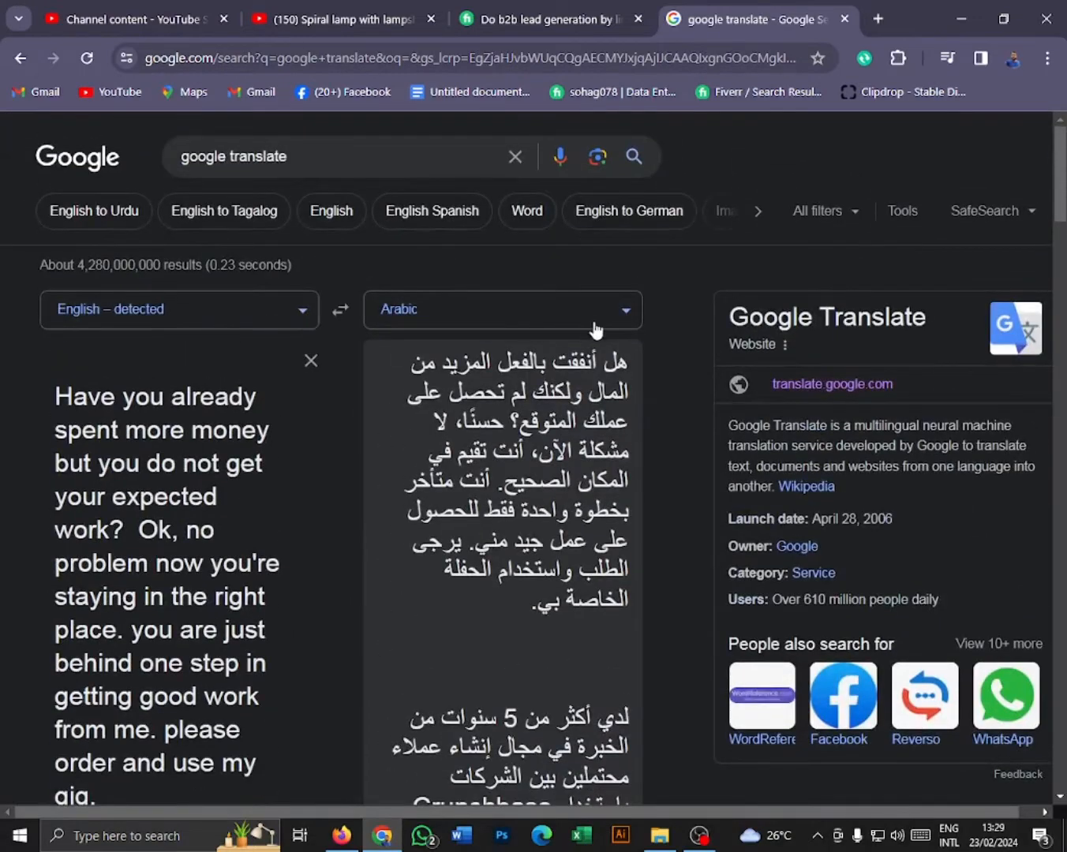
Change the target language to French and review the translated gig description.
left_click(594, 323)
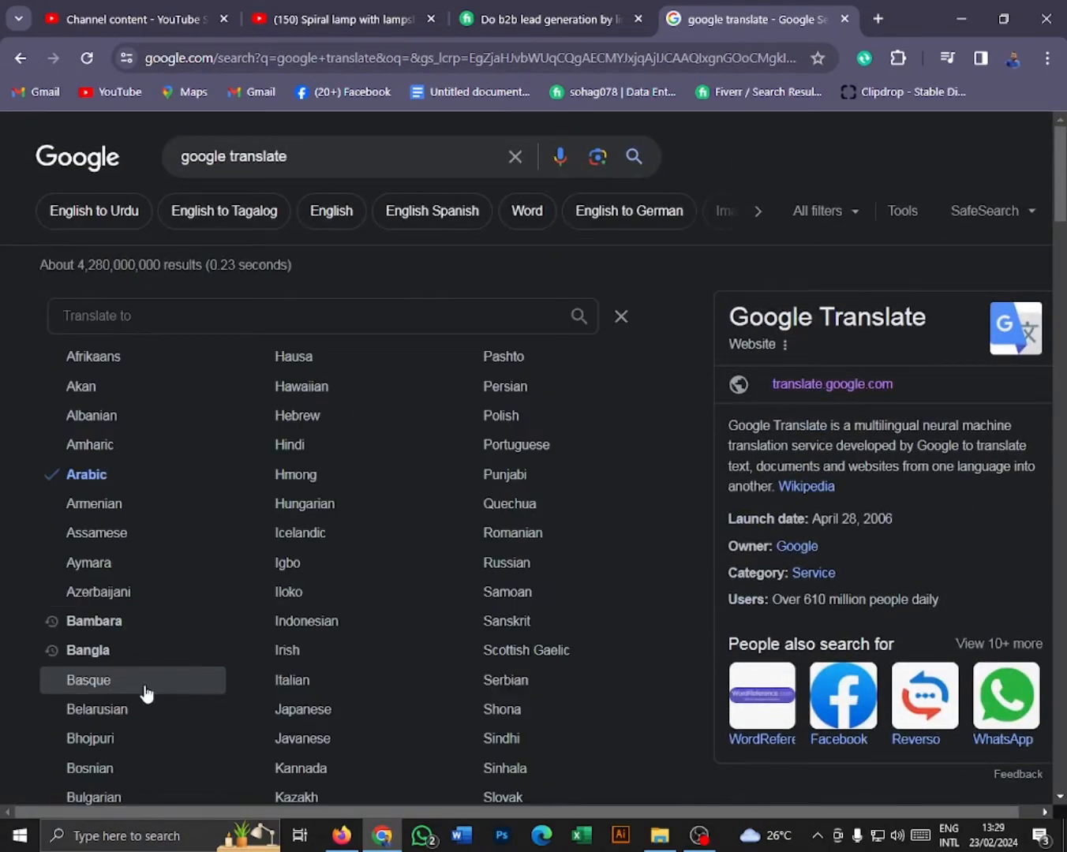
scroll(143, 692, "down", 3)
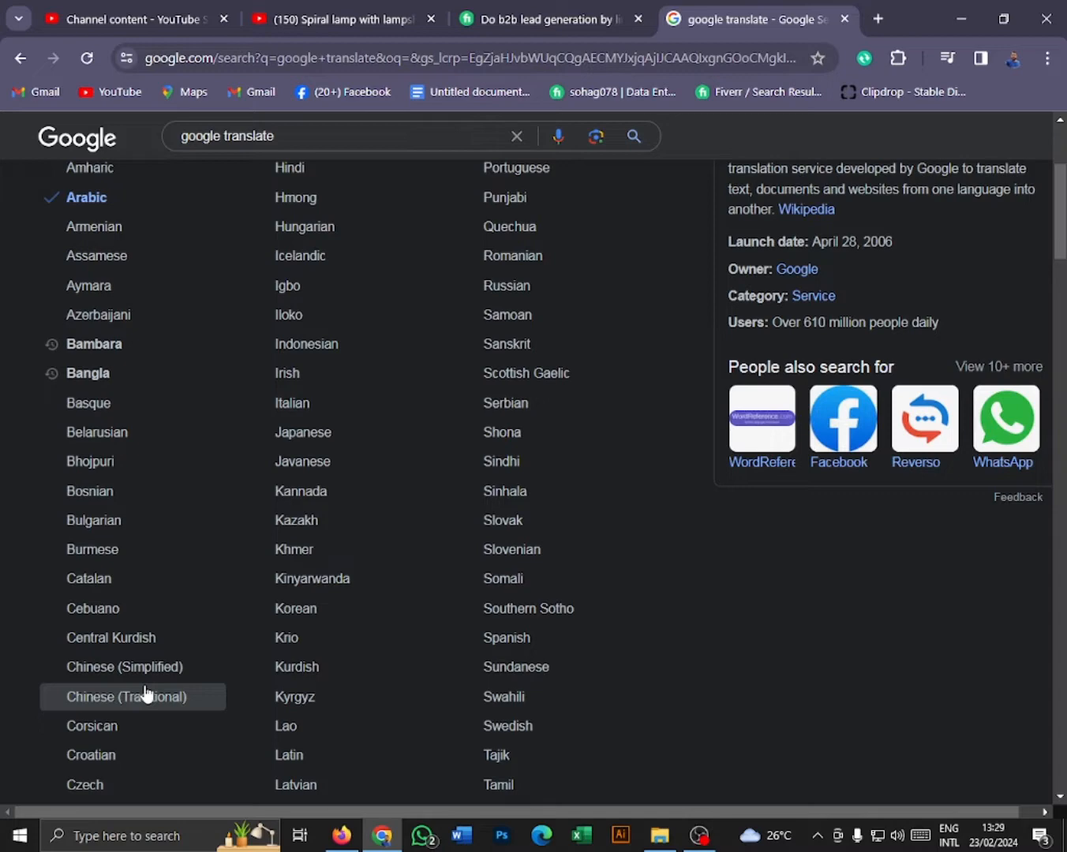
scroll(143, 692, "down", 1)
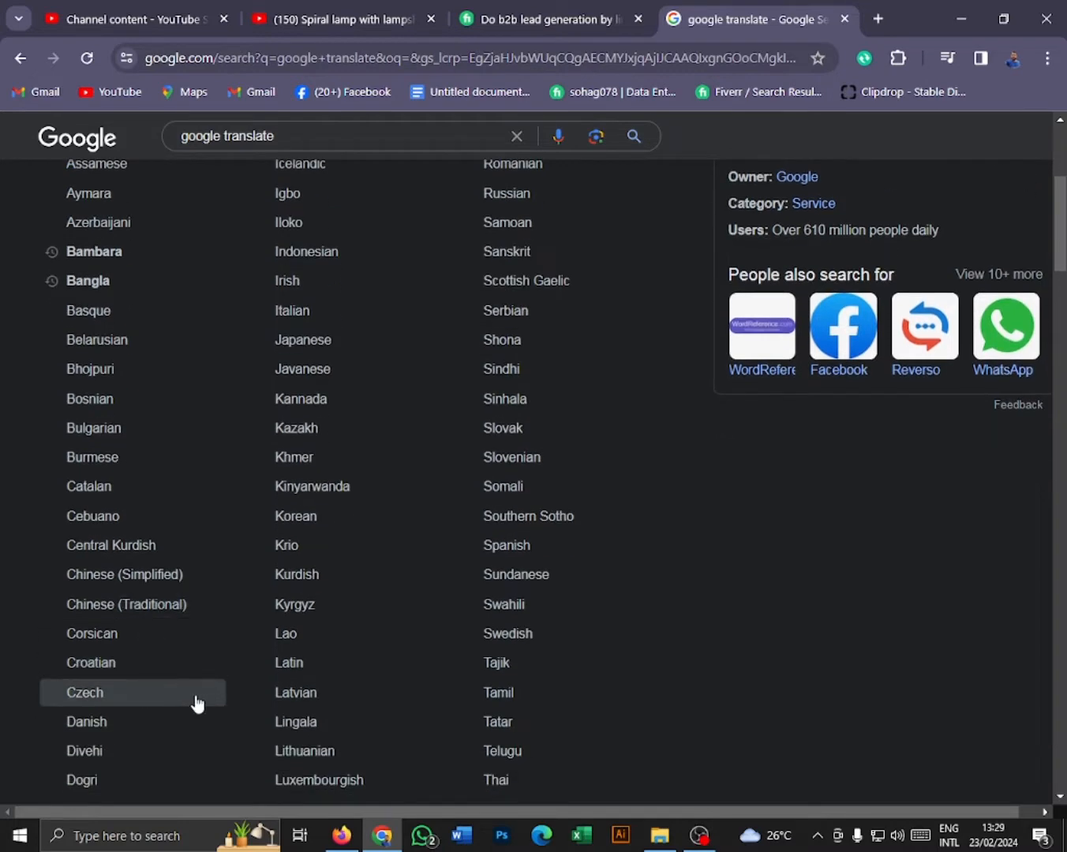
scroll(198, 705, "down", 2)
scroll(197, 704, "down", 3)
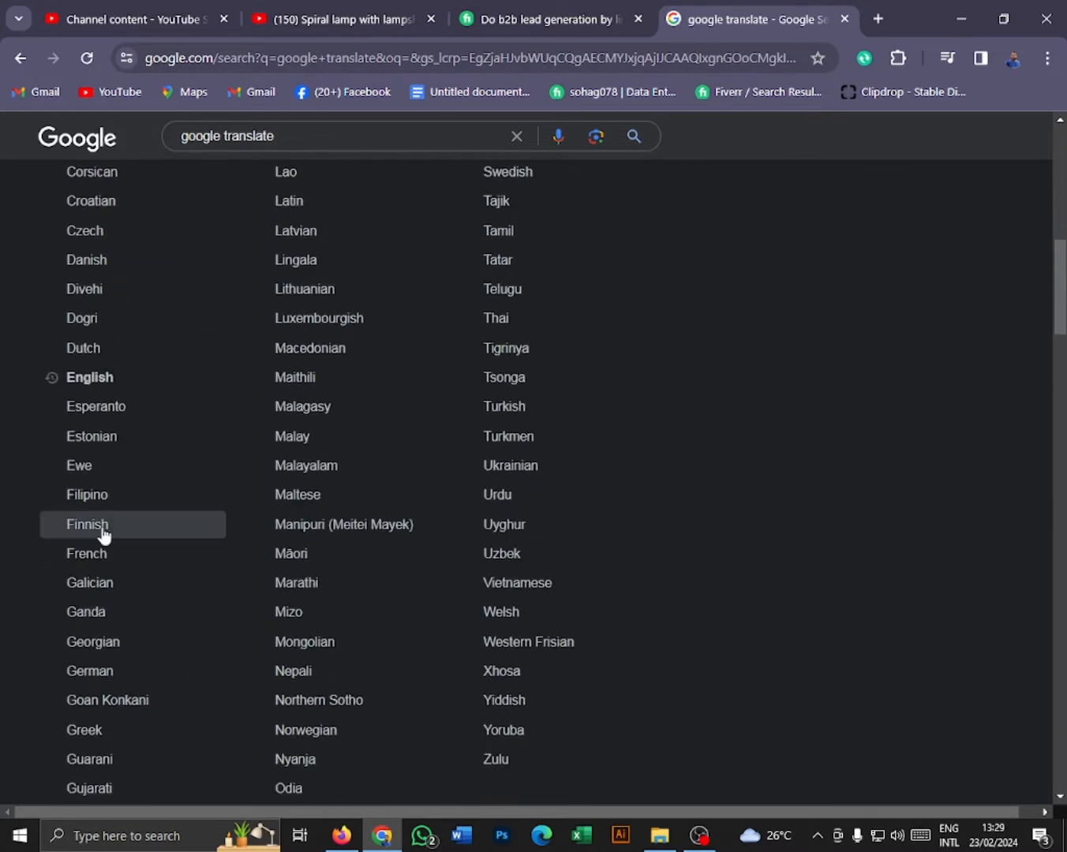
left_click(107, 562)
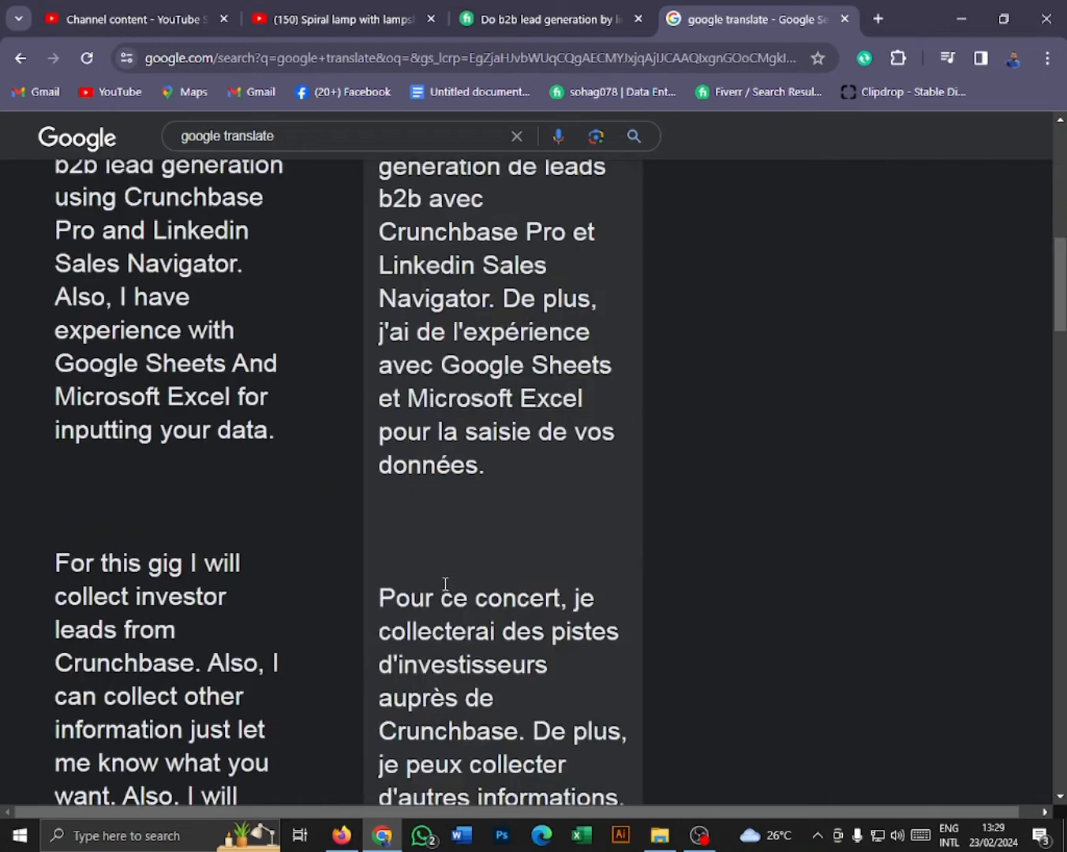
scroll(495, 583, "up", 4)
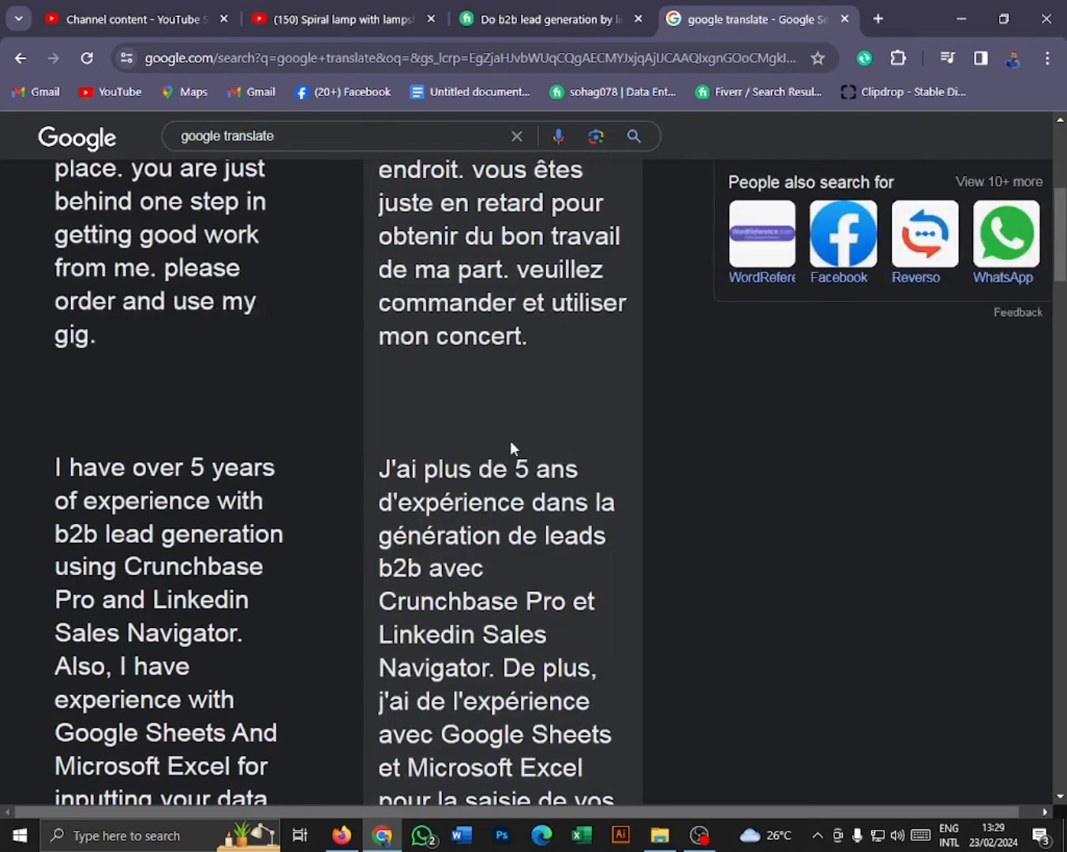
scroll(510, 448, "up", 3)
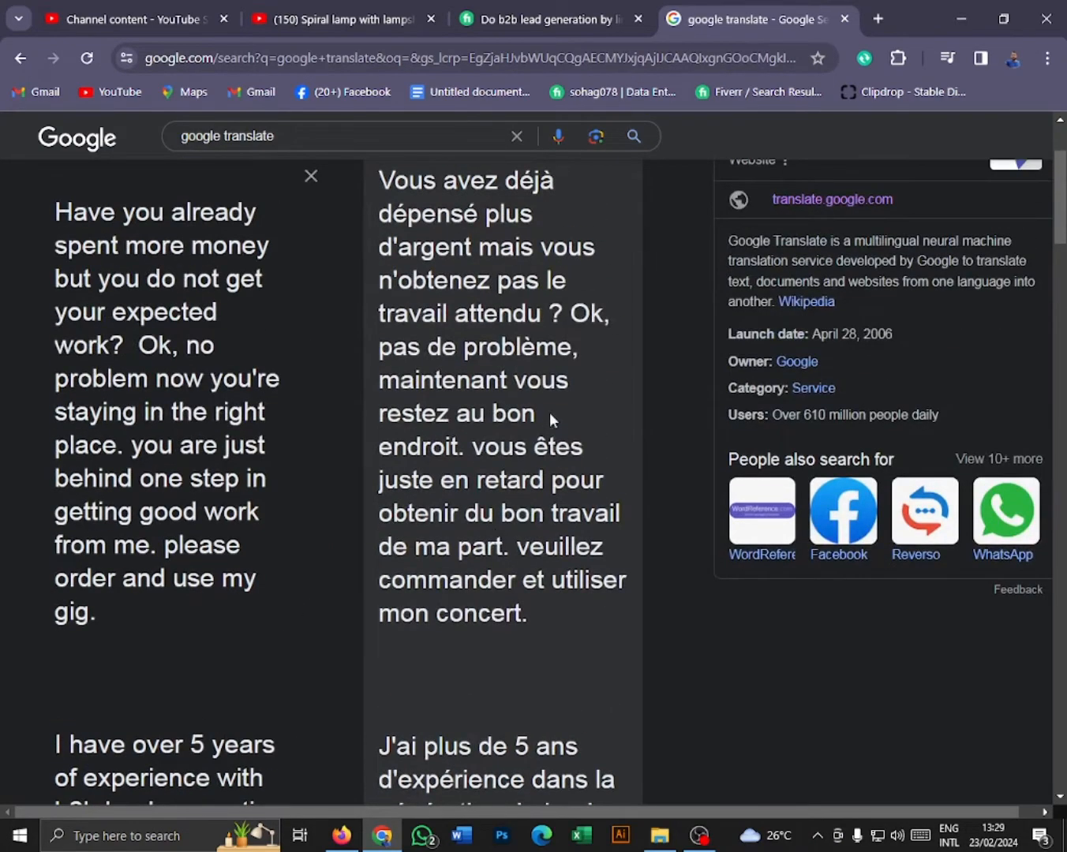
scroll(485, 495, "up", 2)
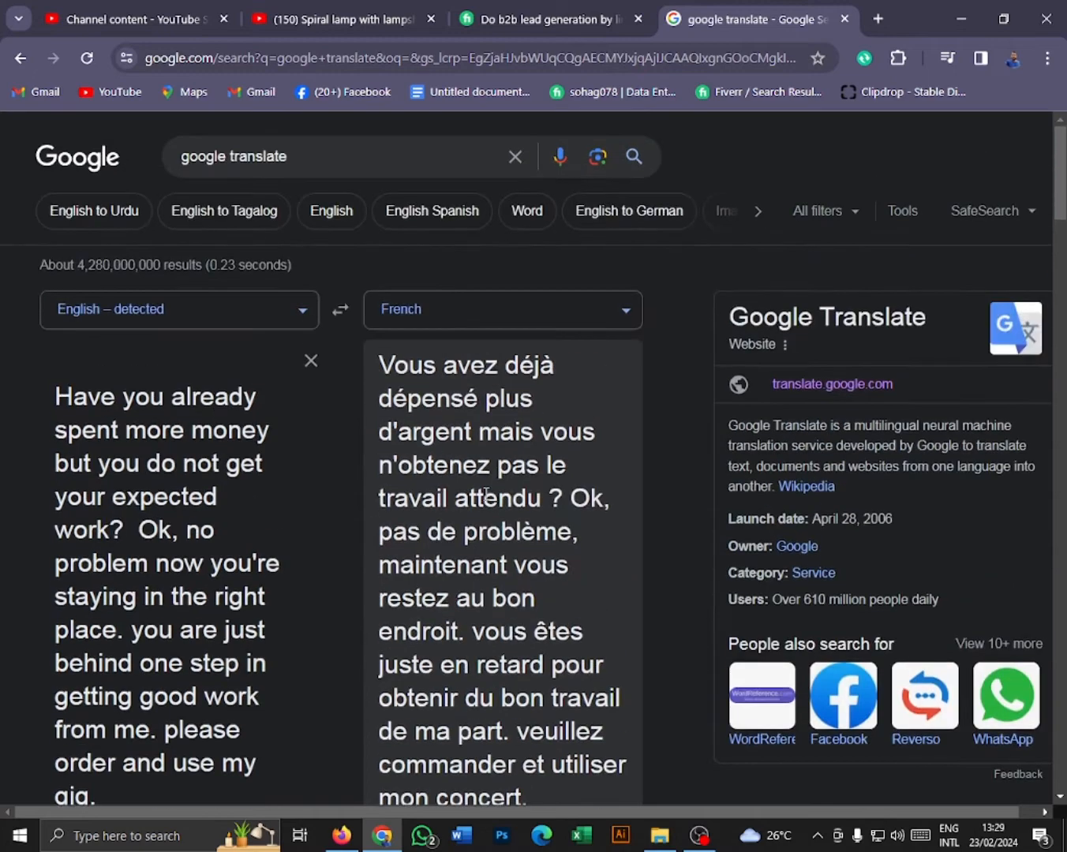
Switch the target language to Spanish and review the beginning of the translated gig description.
left_click(453, 309)
scroll(197, 663, "down", 3)
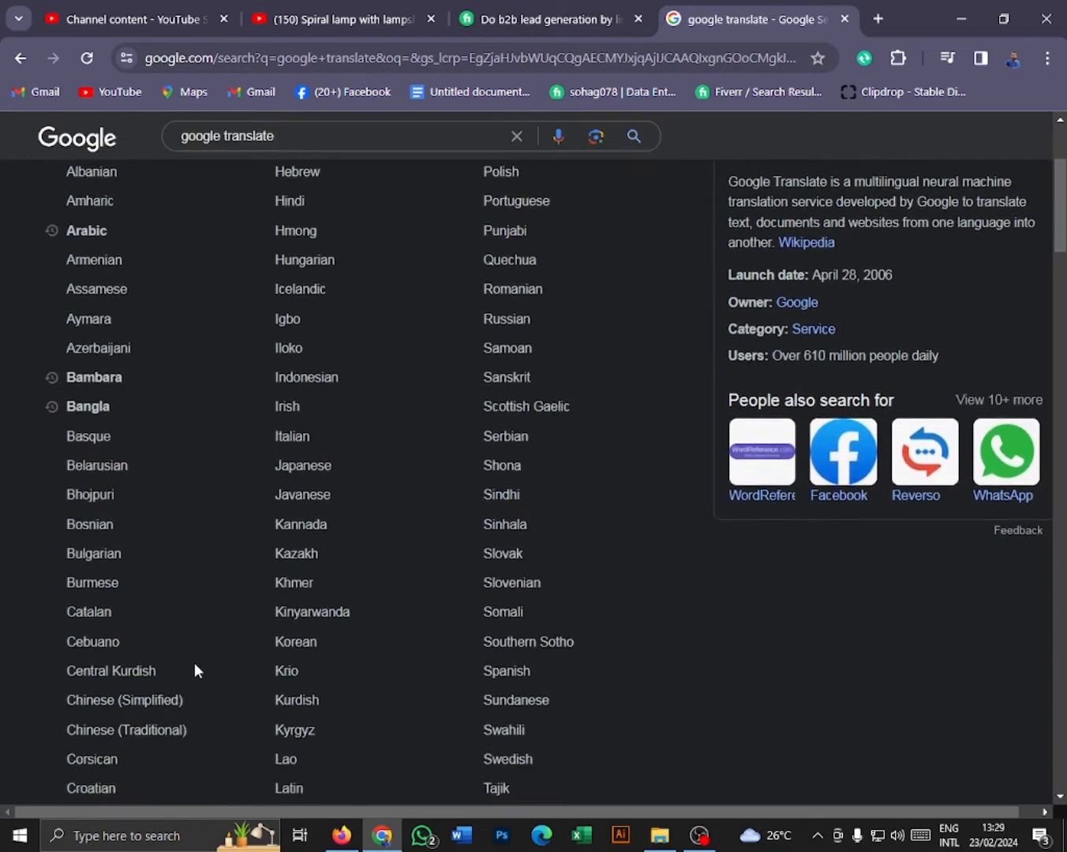
scroll(199, 671, "down", 3)
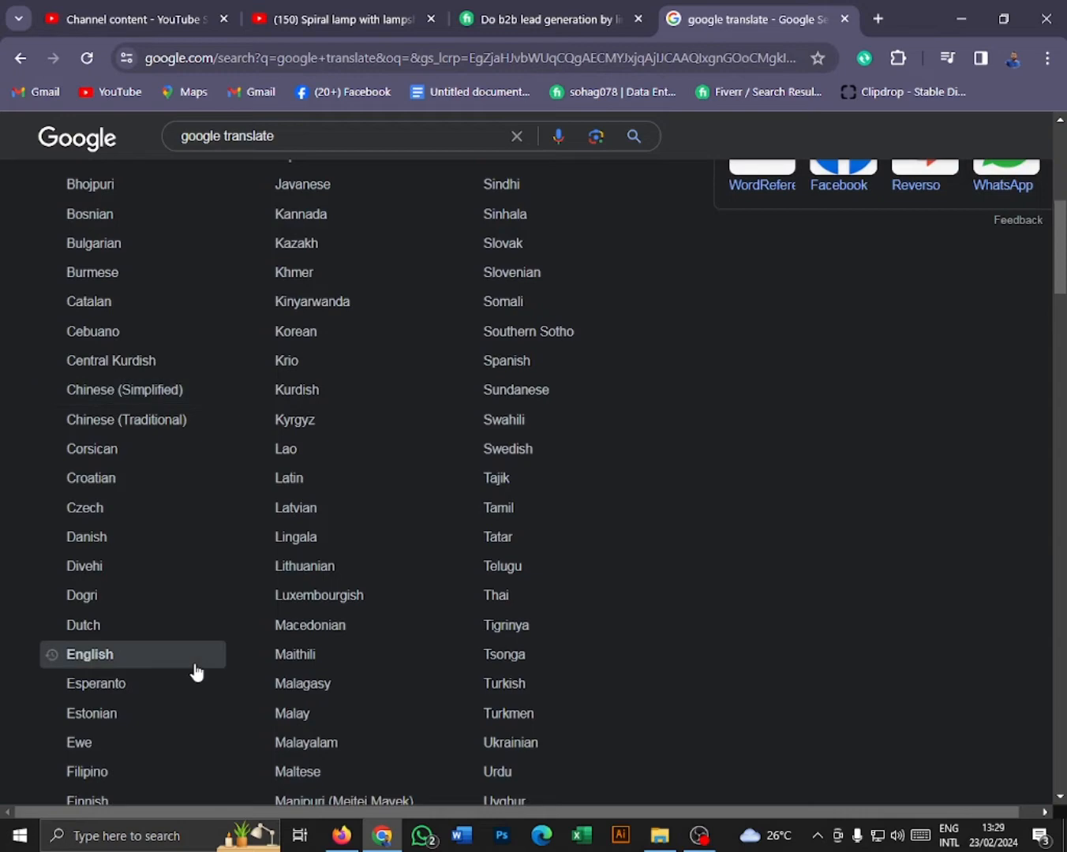
scroll(198, 671, "down", 4)
scroll(198, 672, "down", 1)
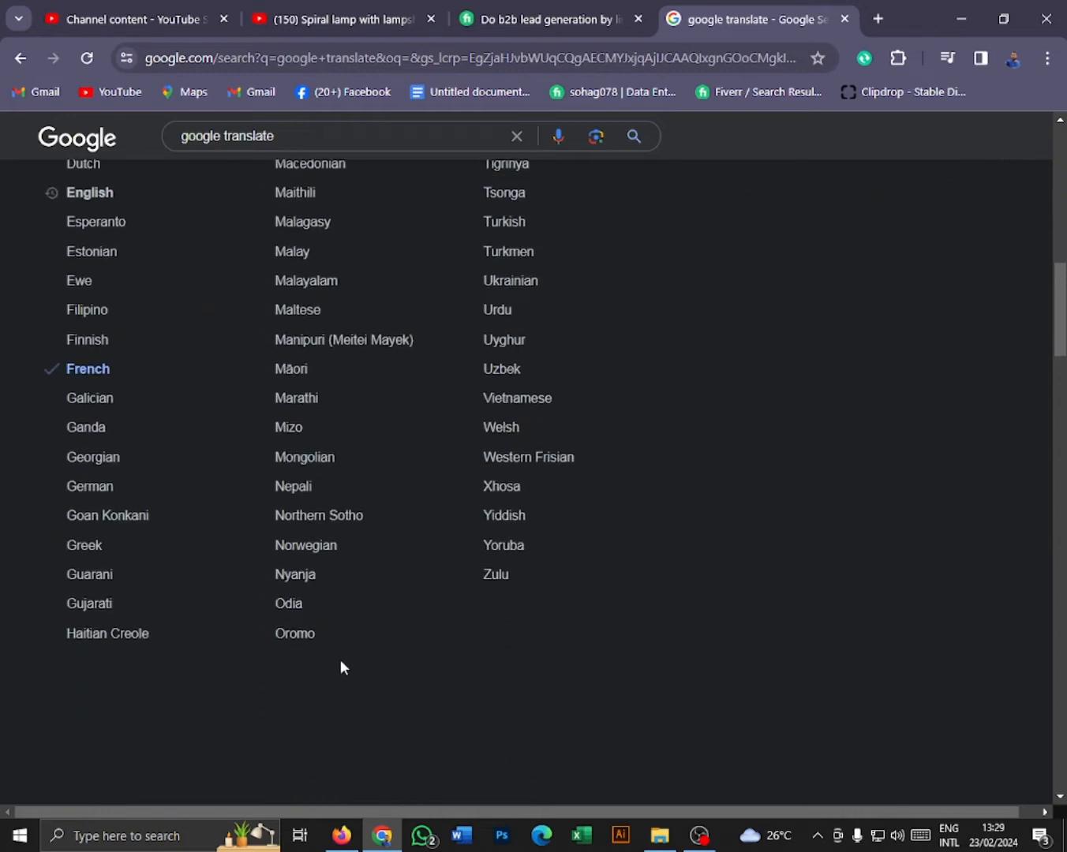
scroll(352, 662, "up", 3)
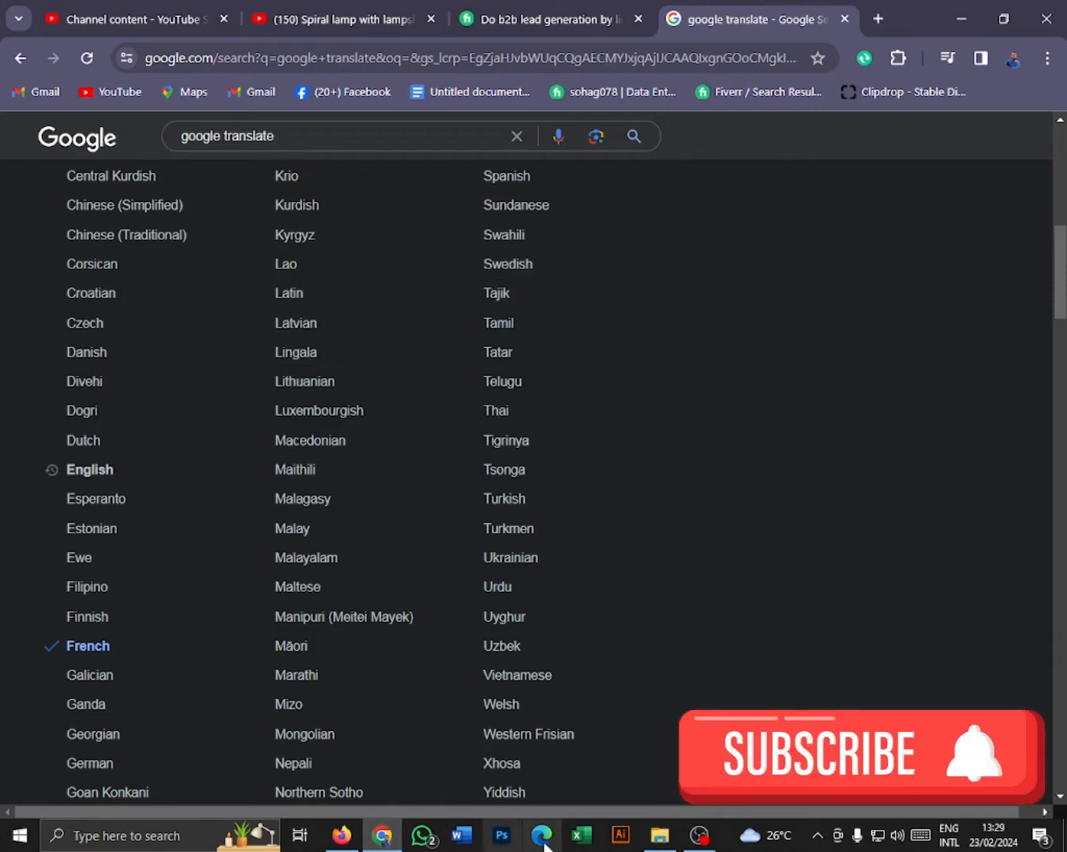
left_click(505, 178)
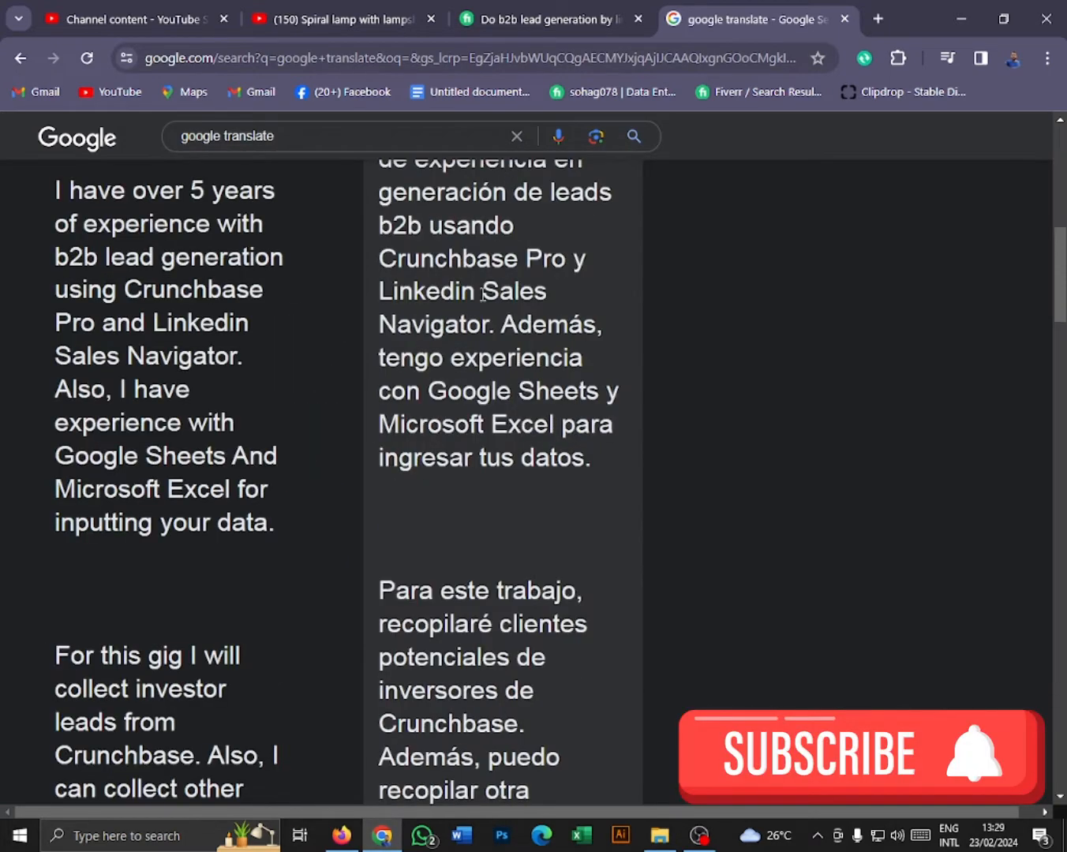
scroll(670, 644, "up", 10)
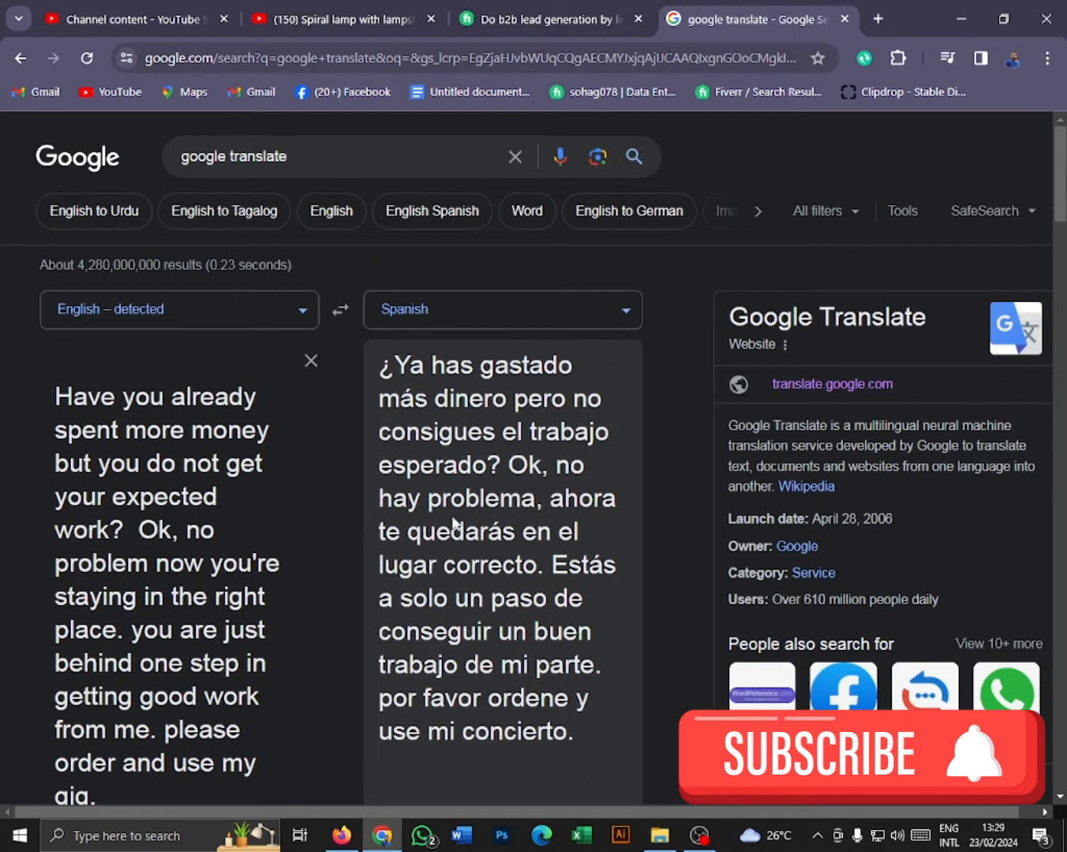
Set the target language back to Bangla for the gig description.
left_click(483, 314)
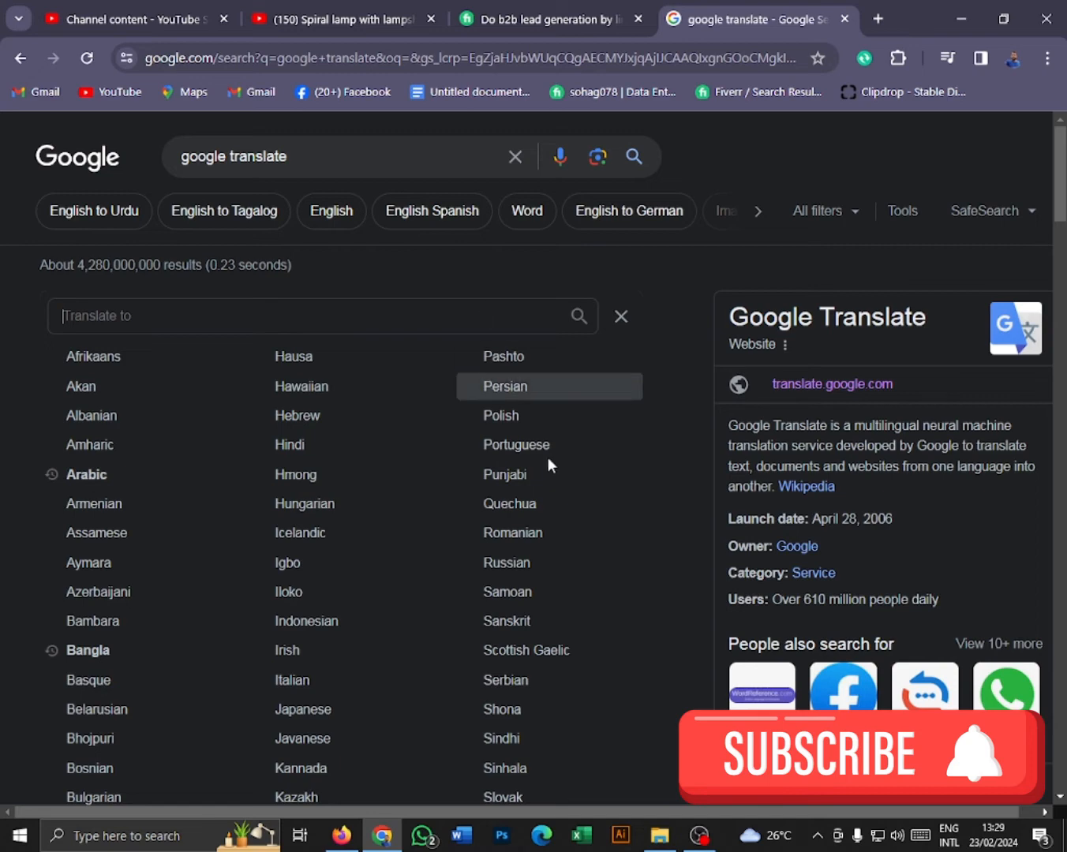
scroll(109, 587, "down", 2)
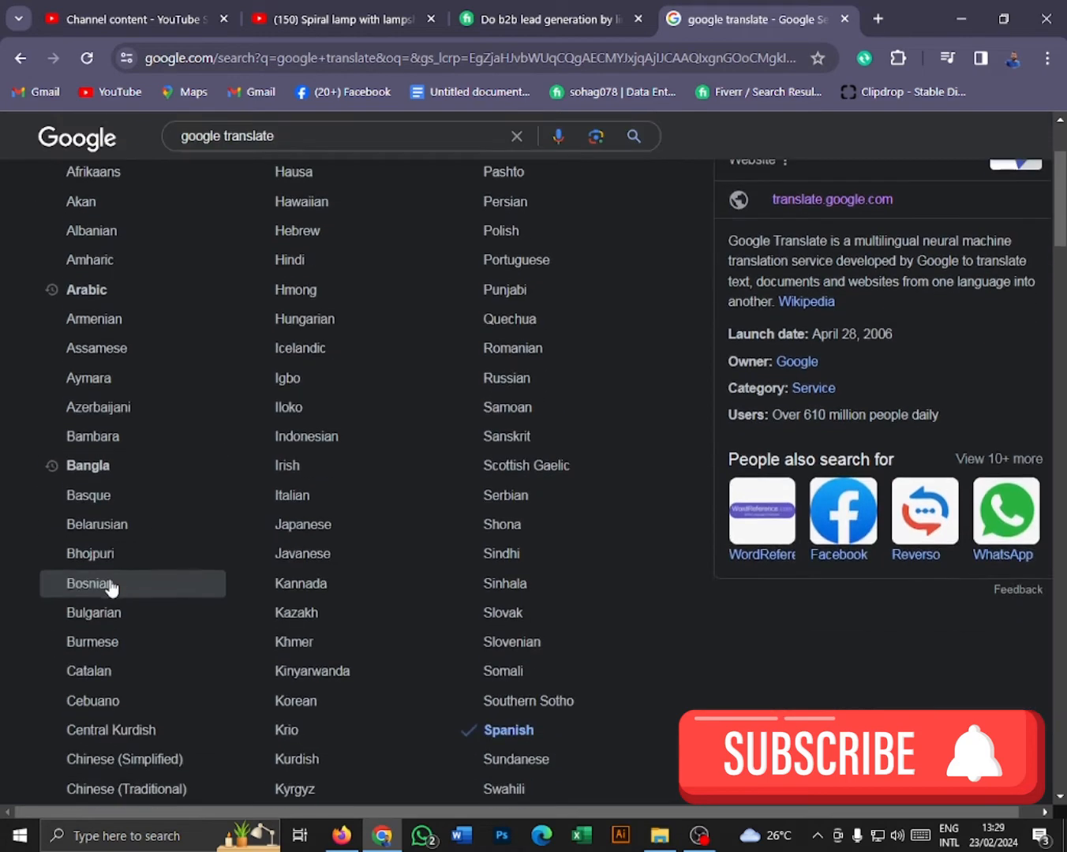
left_click(99, 467)
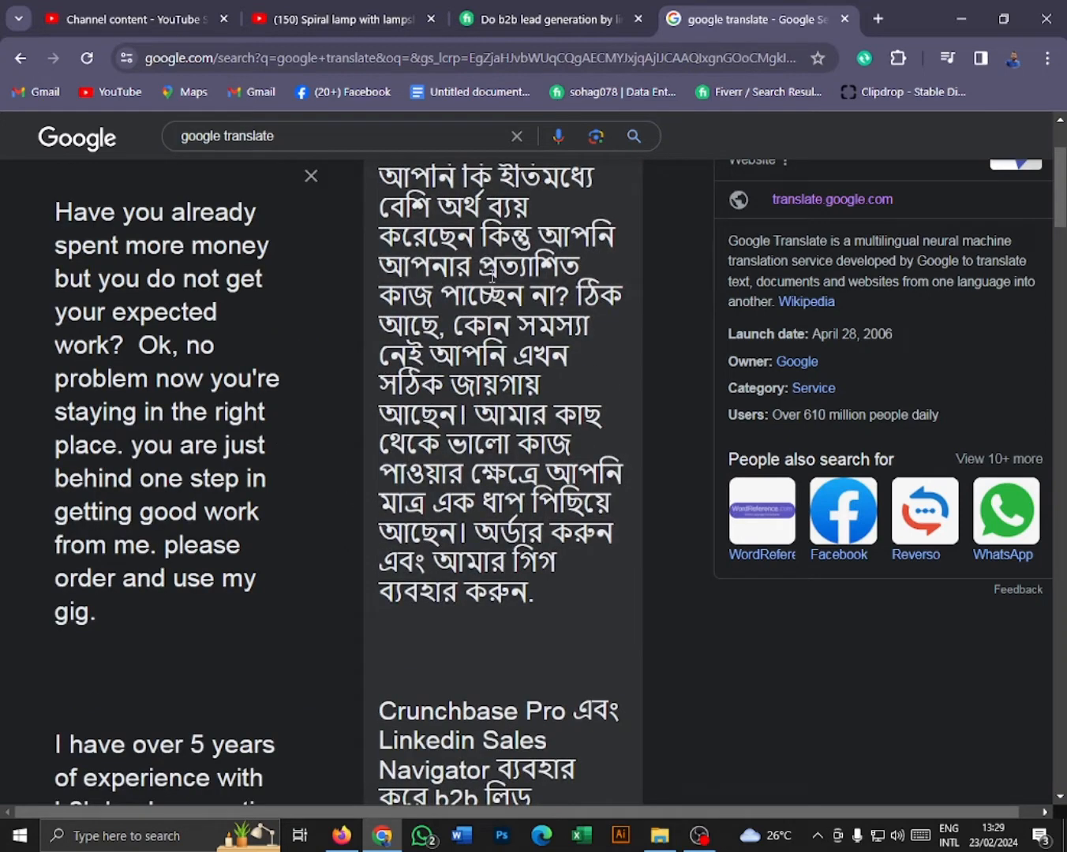
Examine the Bangla translation alongside the English source text, from the opening paragraph through the final sentence about a 100% valid email.
left_click_drag(380, 325, 564, 568)
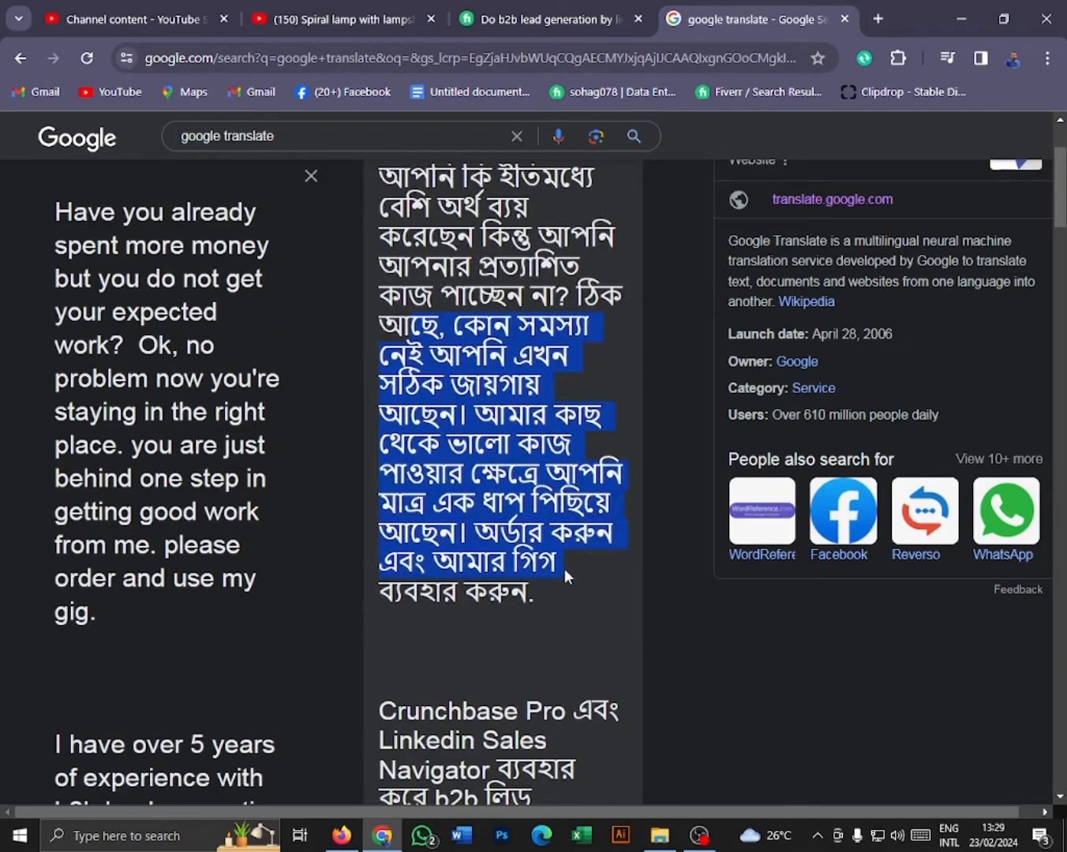
left_click(564, 570)
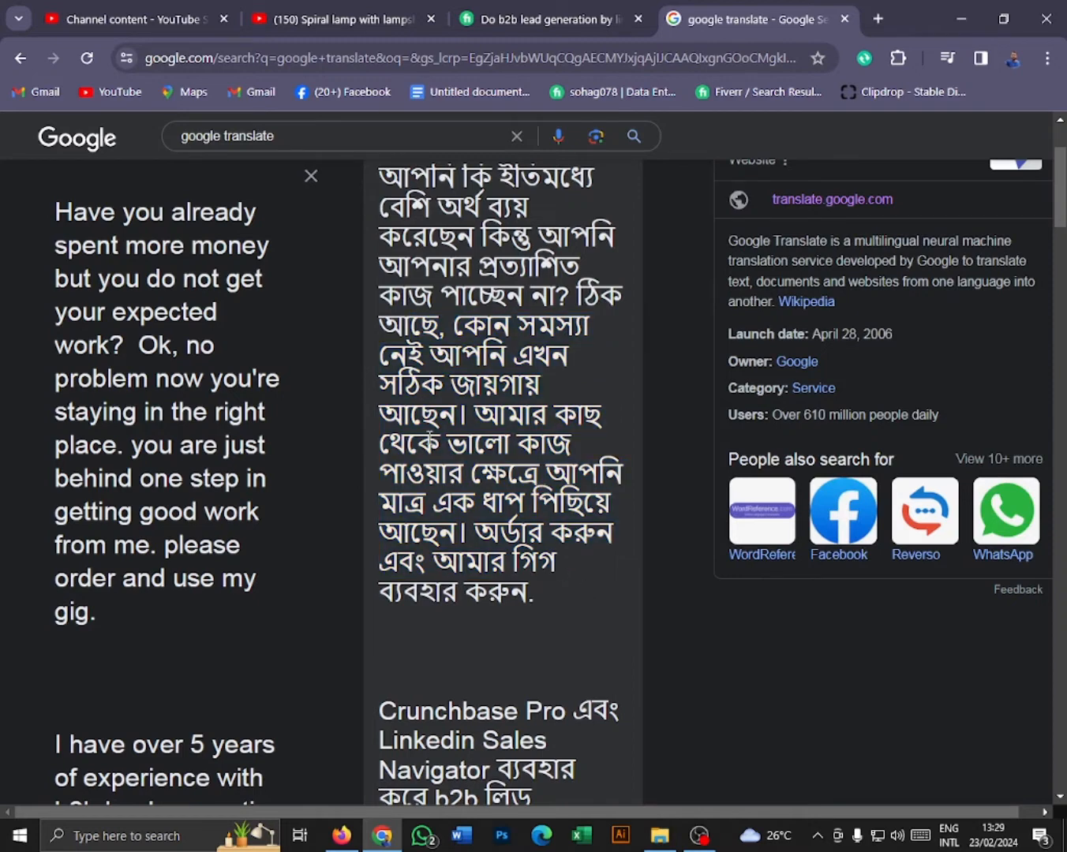
left_click_drag(380, 355, 554, 538)
left_click(473, 431)
left_click_drag(474, 414, 576, 479)
left_click(516, 521)
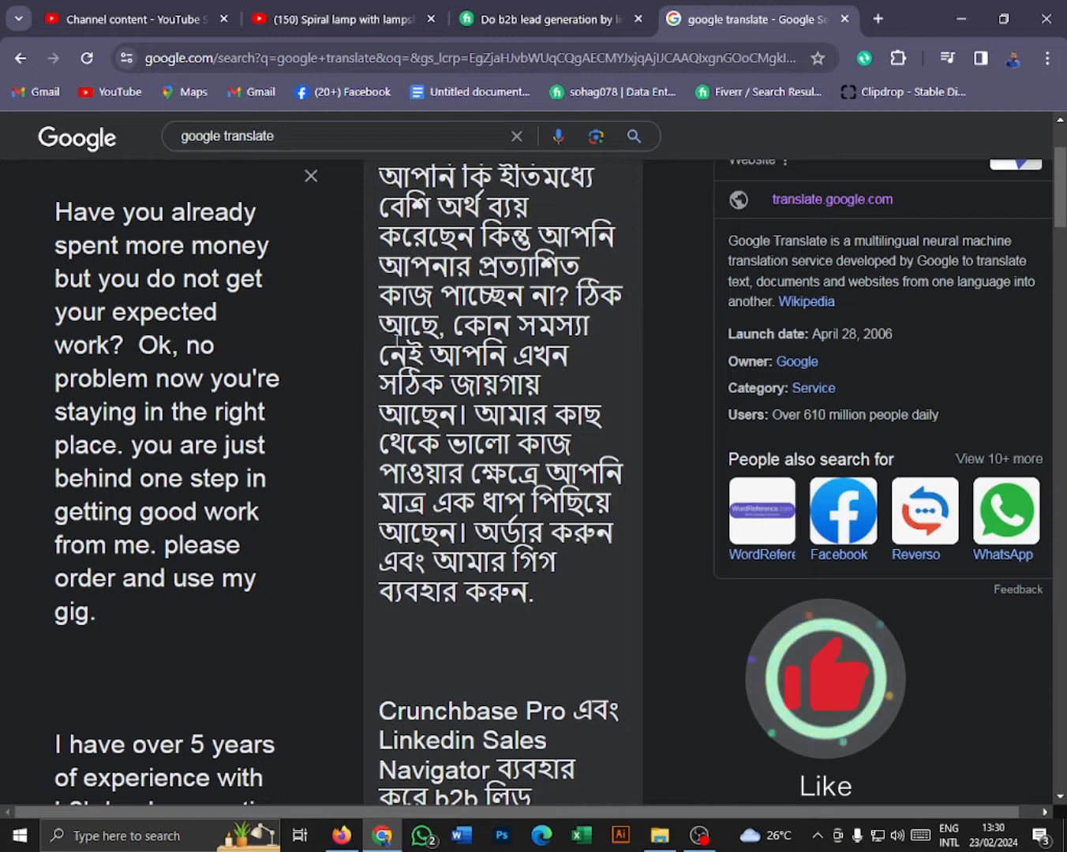
key("ctrl+a")
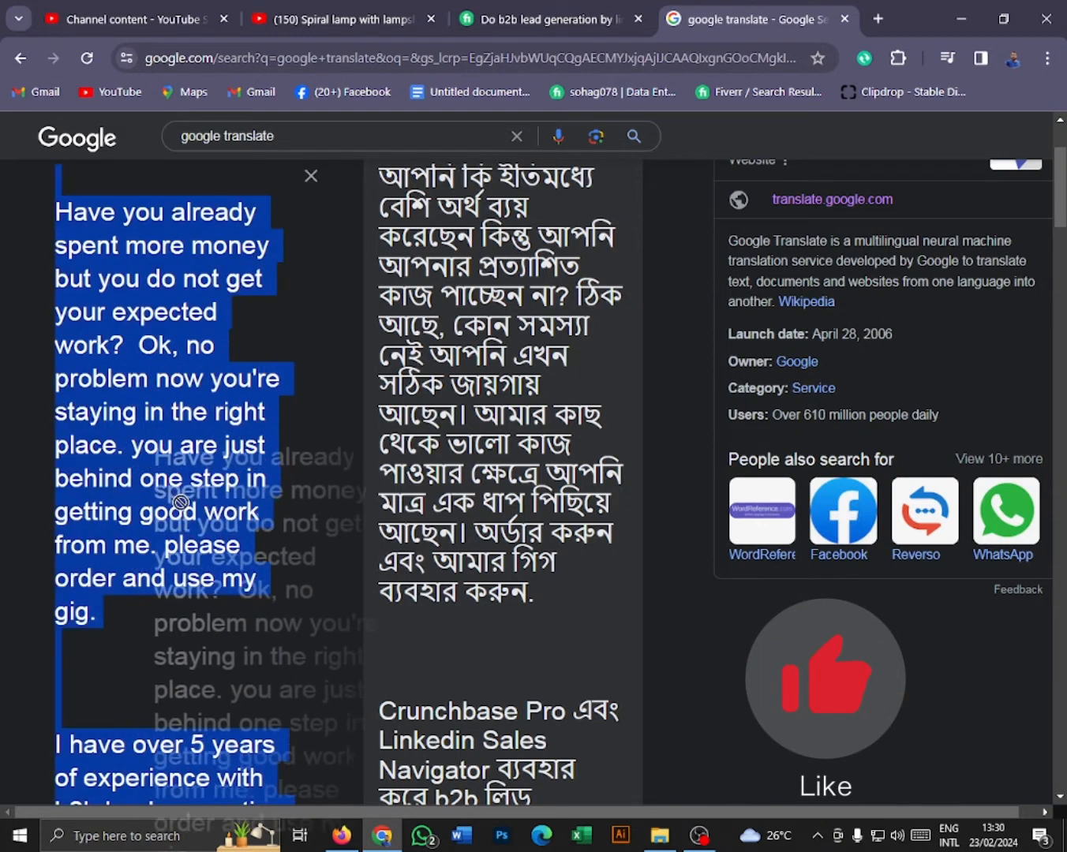
left_click(133, 379)
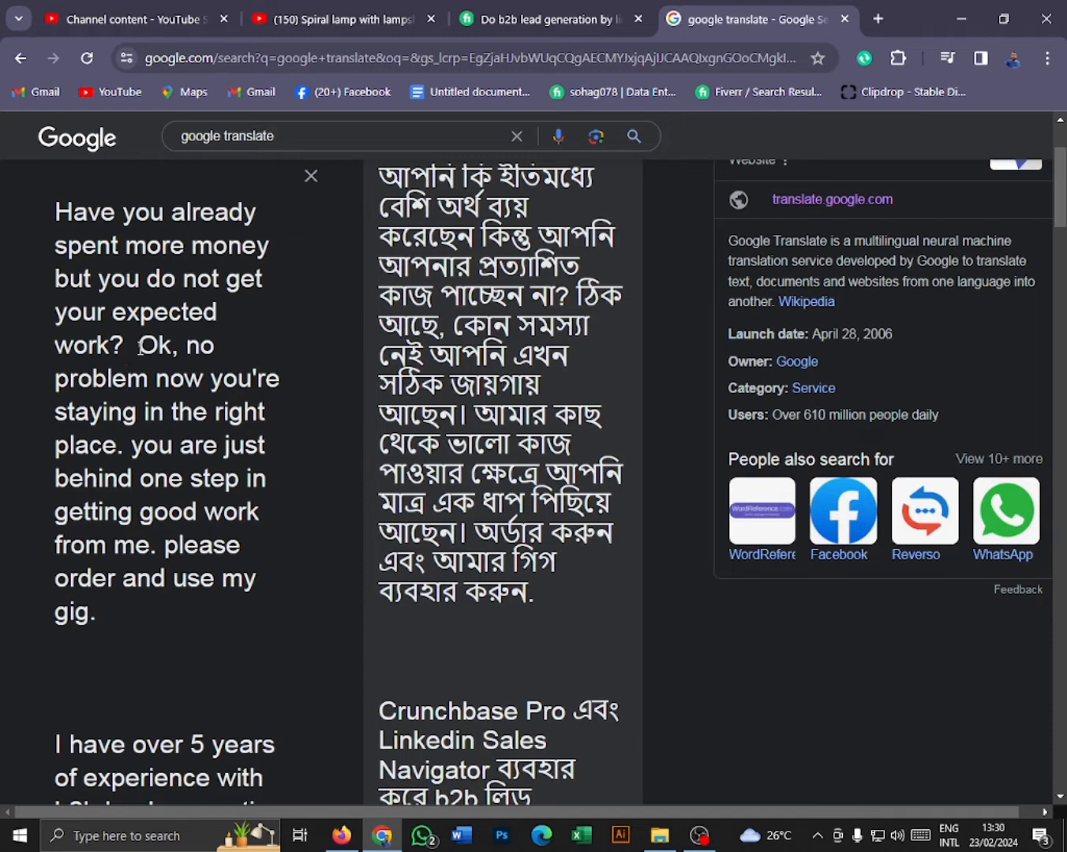
scroll(477, 527, "up", 2)
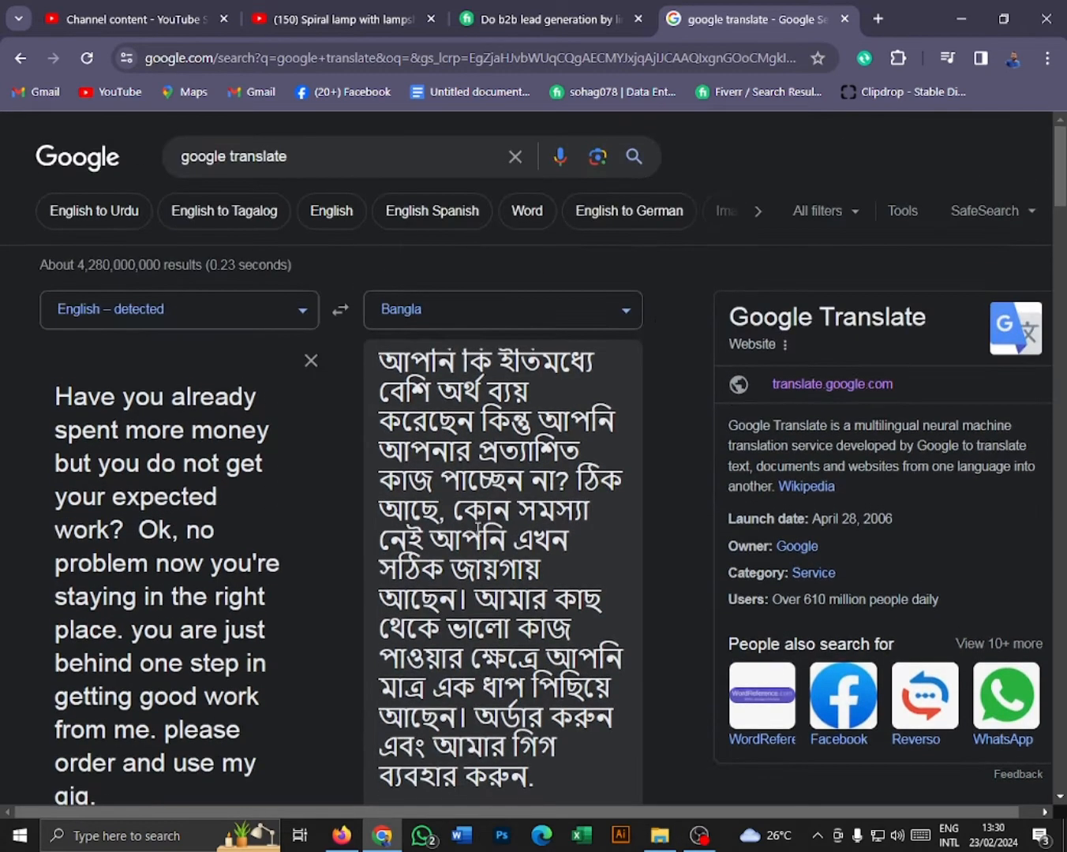
scroll(478, 527, "down", 2)
scroll(478, 527, "up", 2)
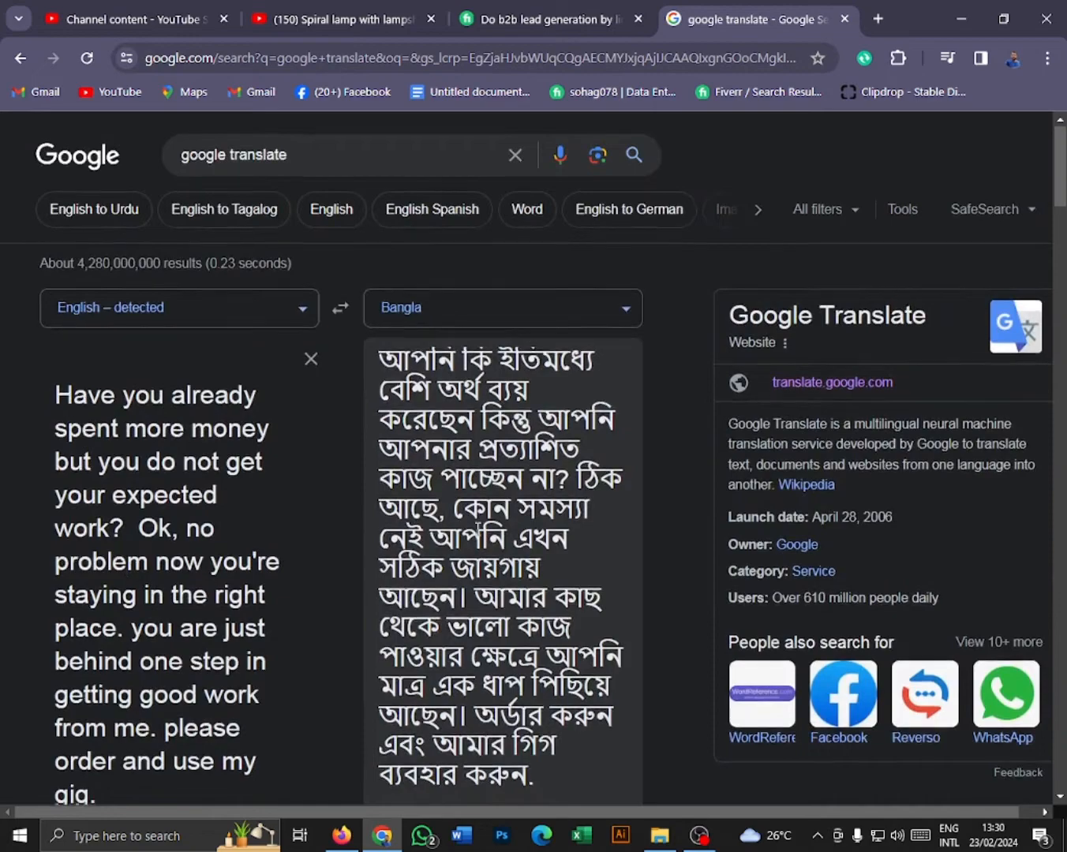
scroll(477, 527, "down", 7)
scroll(503, 470, "down", 20)
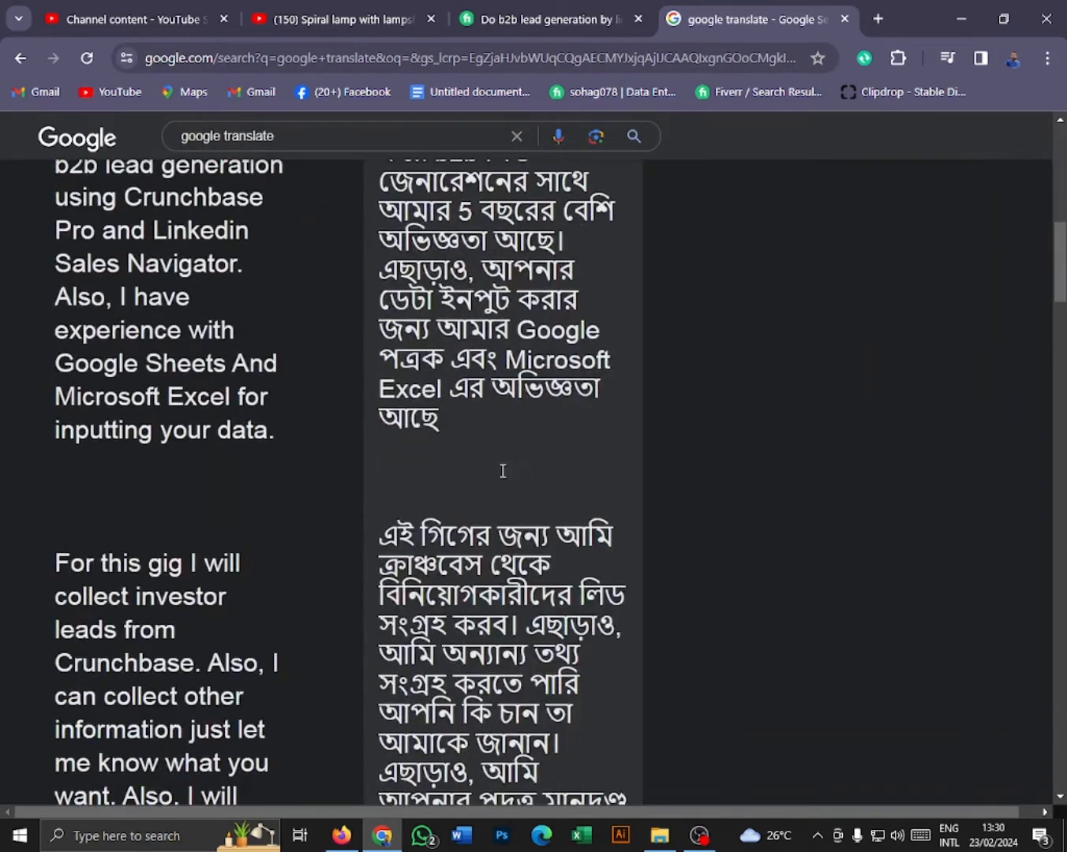
scroll(503, 476, "down", 2)
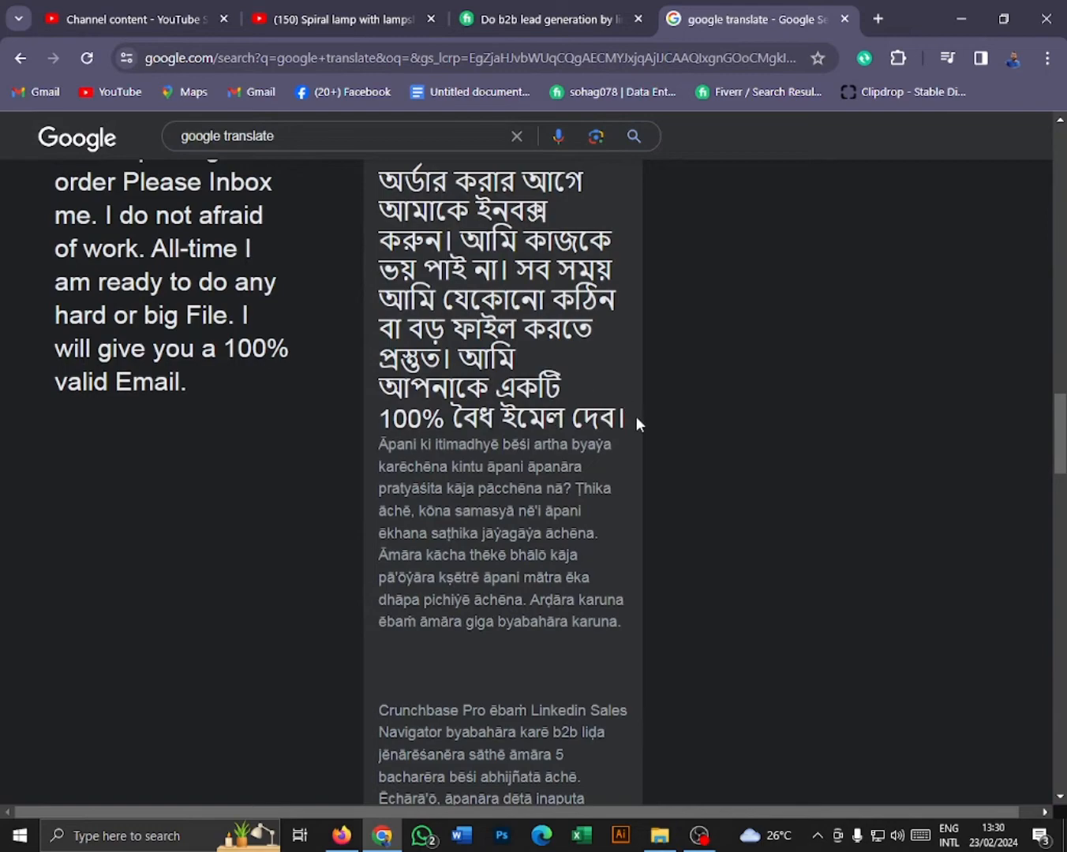
Copy the complete Bangla translation of the gig description, excluding the romanized transliteration below it.
left_click_drag(635, 415, 392, 353)
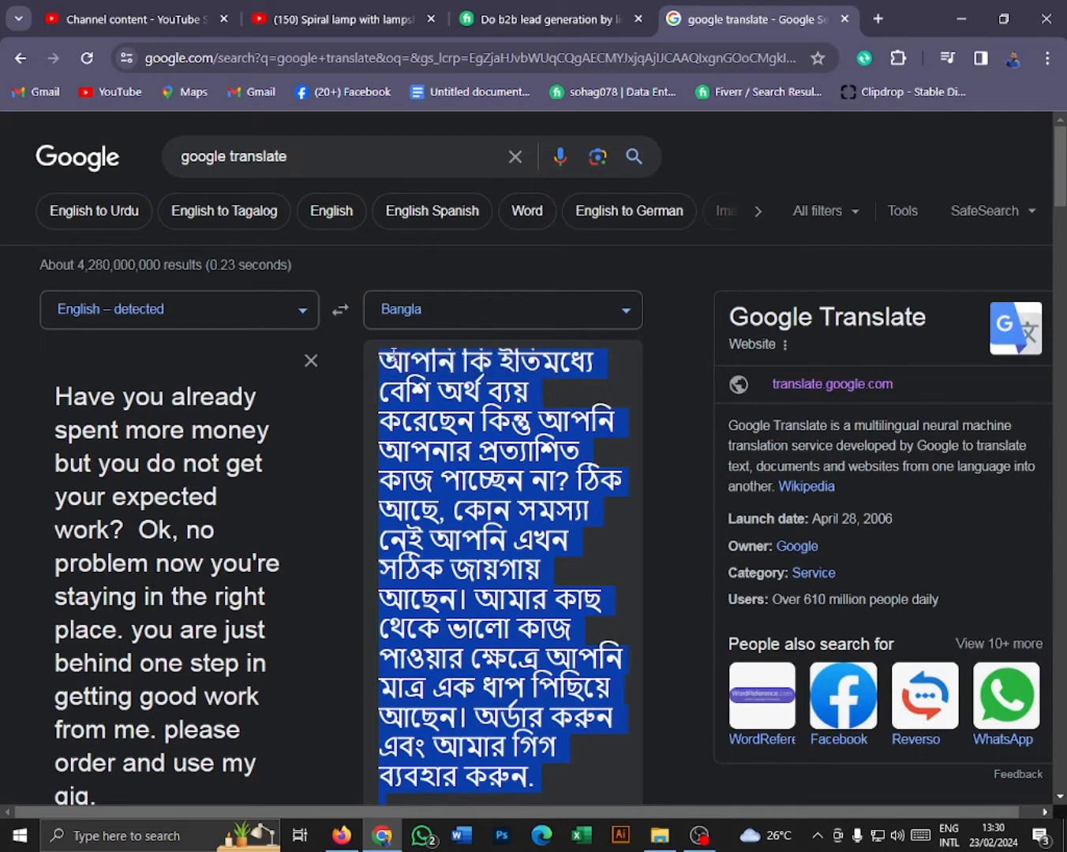
right_click(485, 464)
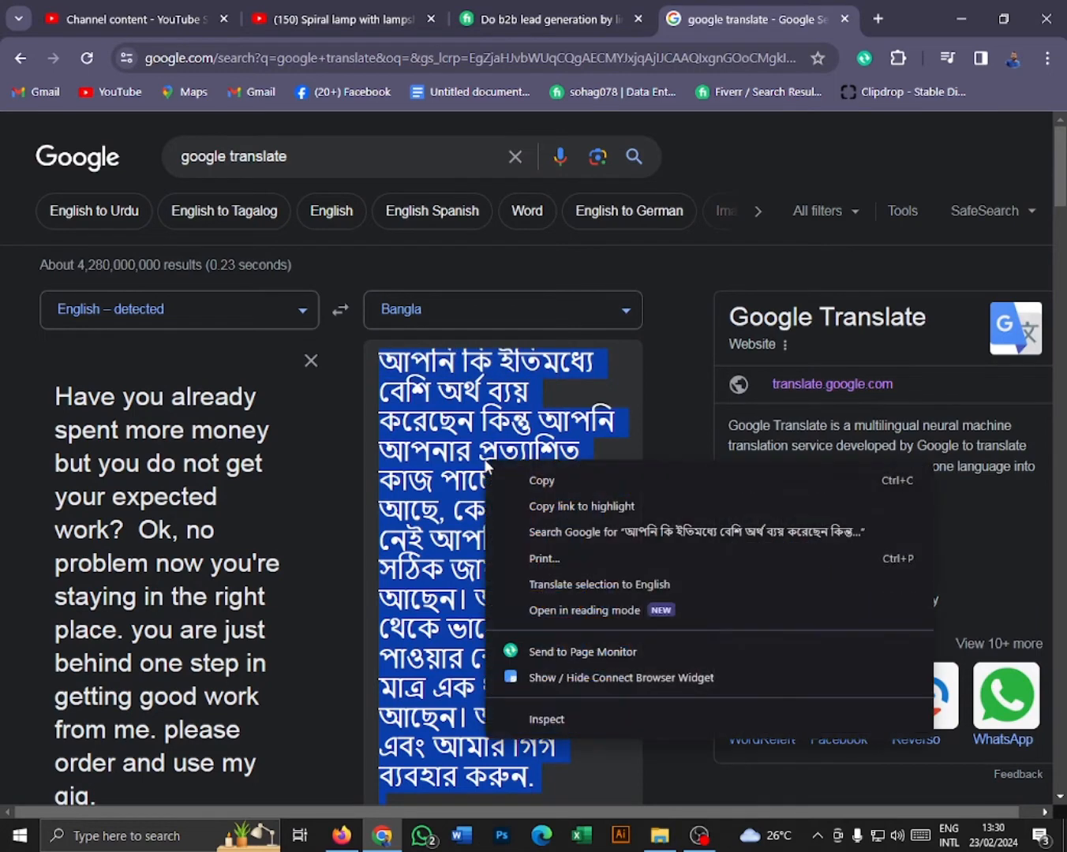
left_click(542, 481)
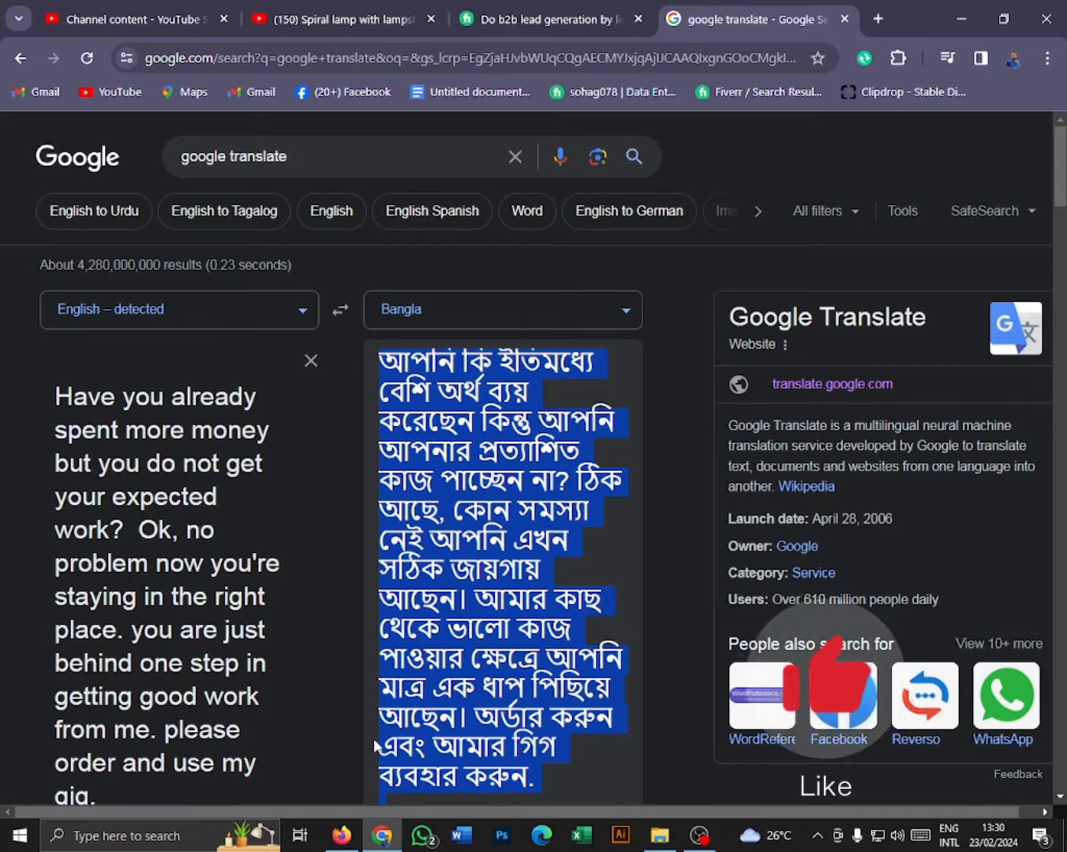
Switch to Word, dismiss the activation notice, and paste the Bangla translation into a new blank document.
left_click(462, 837)
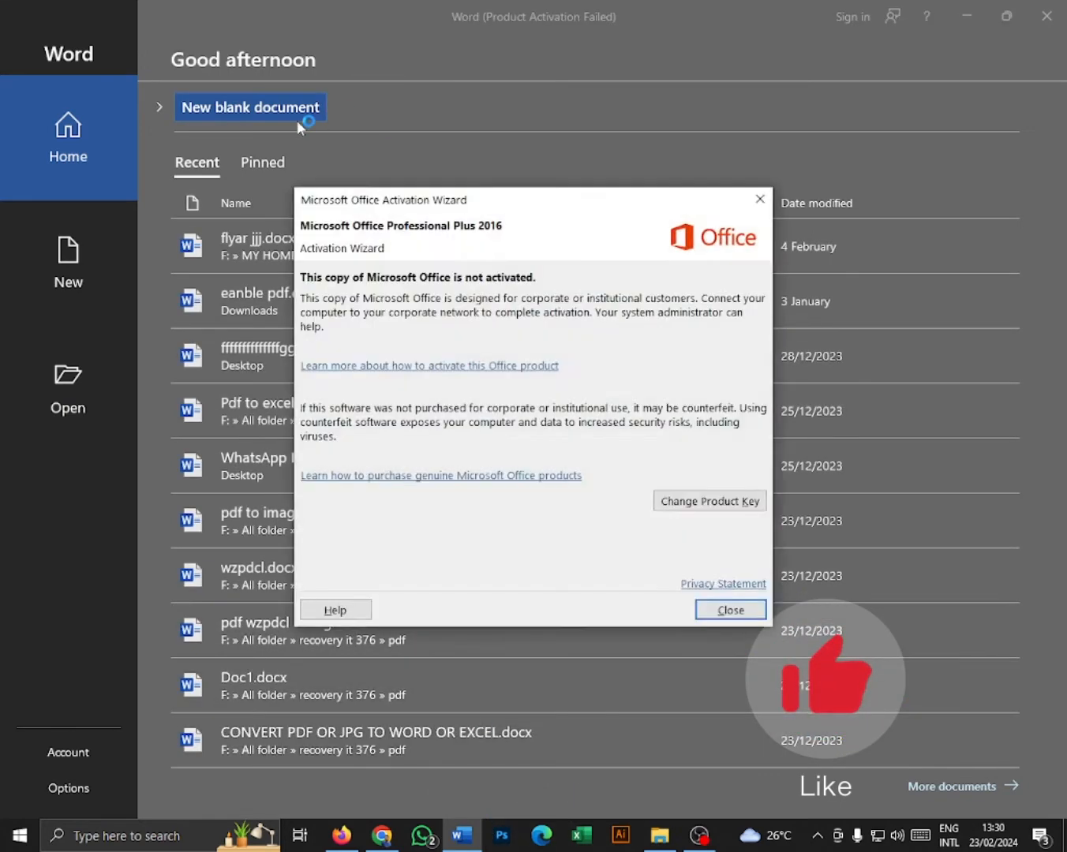
left_click(739, 613)
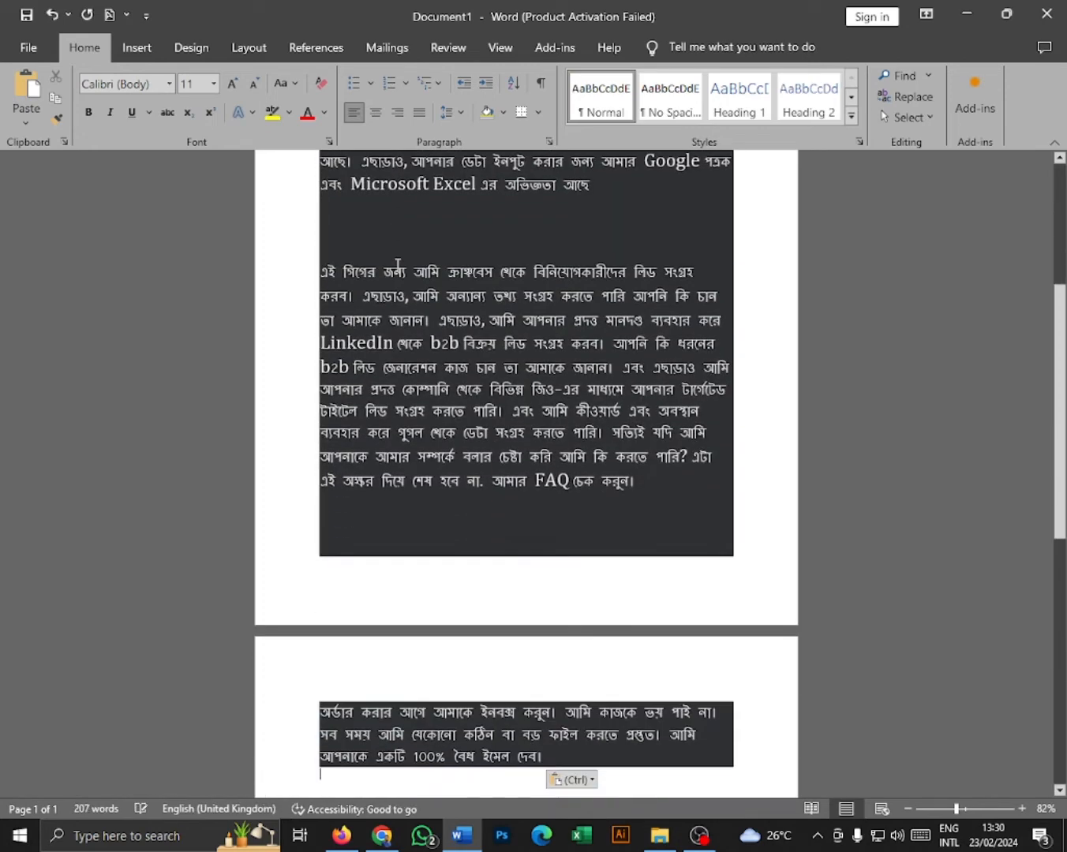
scroll(572, 467, "up", 6)
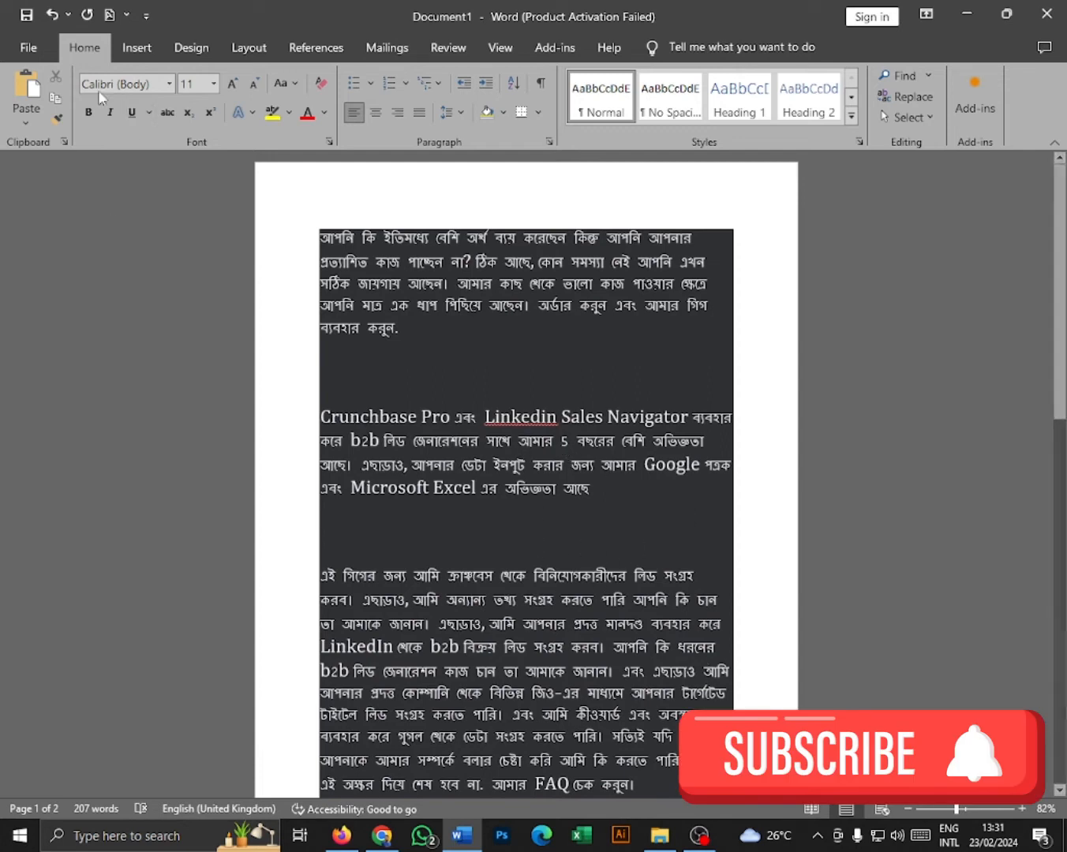
Close the Word document without saving it and return to the translator page in Chrome.
left_click(1046, 14)
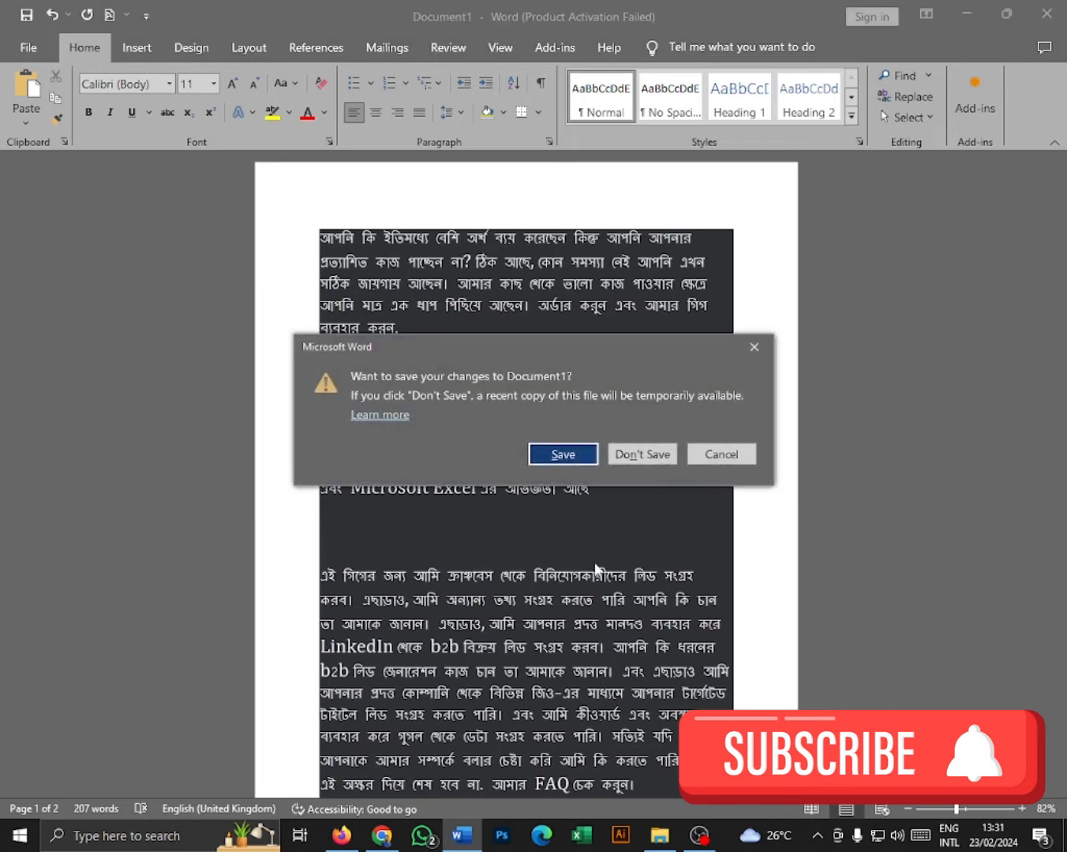
left_click(651, 453)
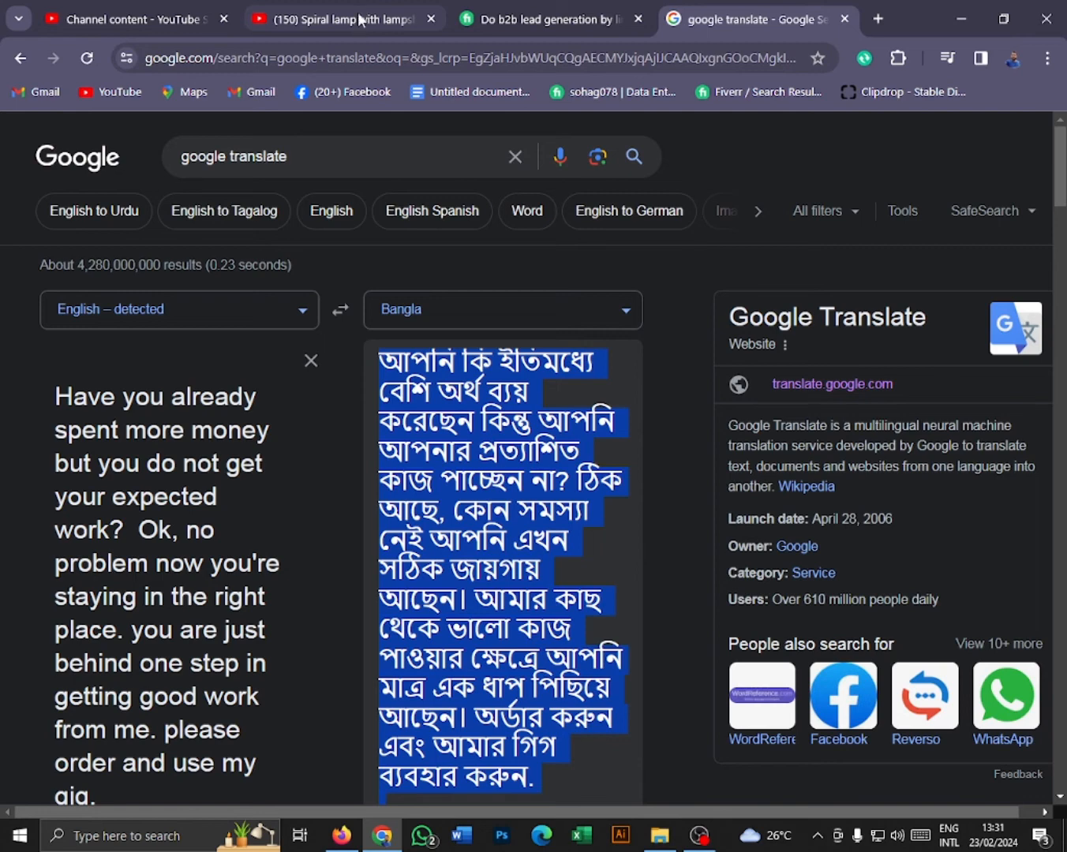
mouse_move(360, 20)
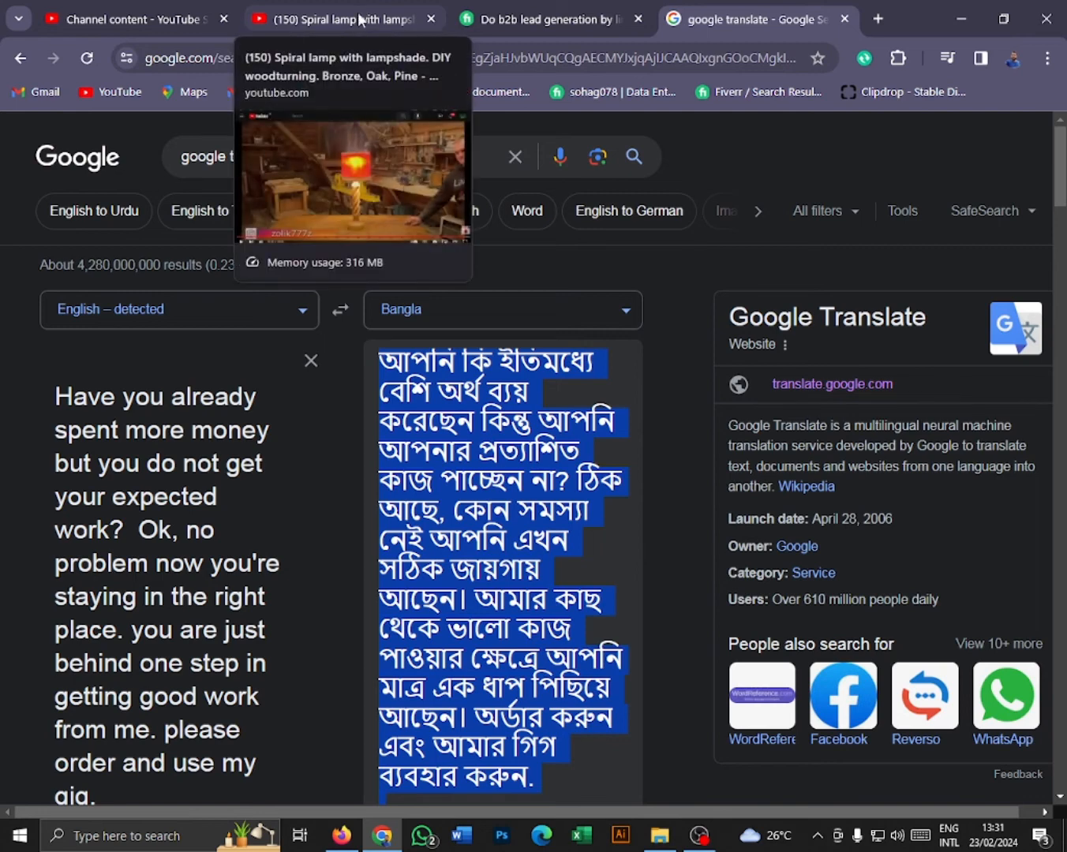